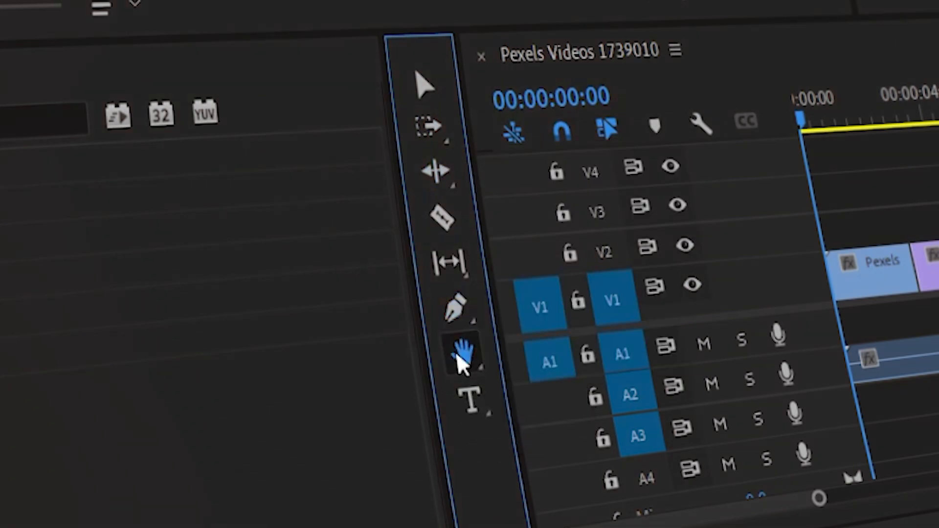
Look through the editing tools and their grouped variants, including Track Select, Ripple Edit, Pen, Hand and Type.
{"action": "left_click", "coordinate": [471, 398]}
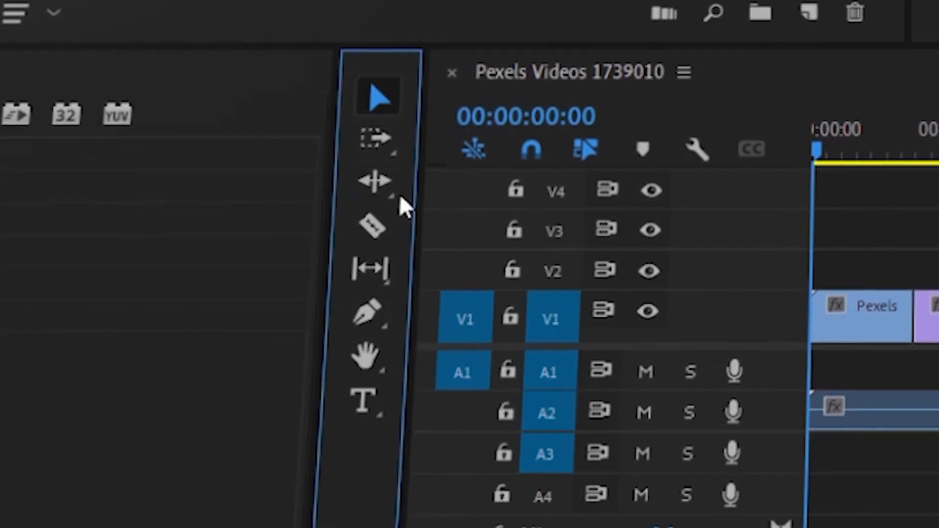
{"action": "left_click", "coordinate": [381, 144]}
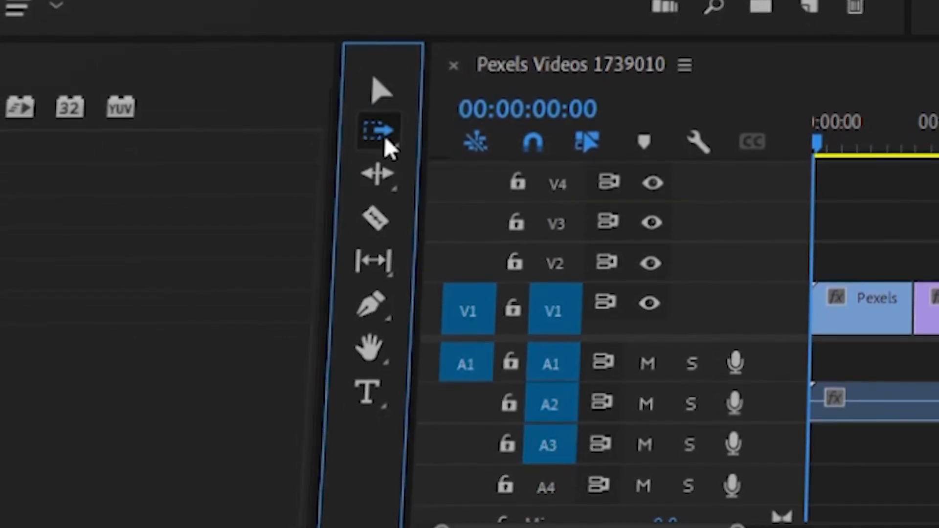
{"action": "left_click", "coordinate": [384, 136]}
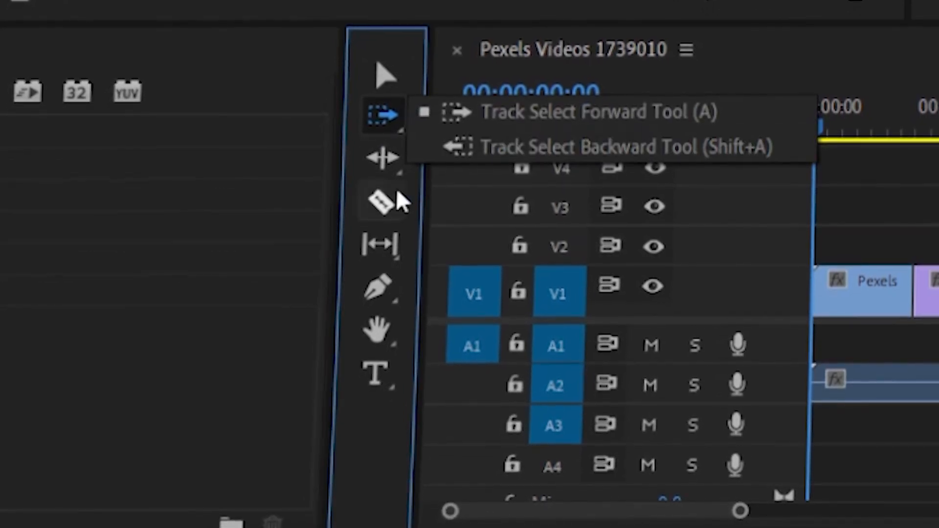
{"action": "left_click", "coordinate": [385, 160]}
{"action": "left_click", "coordinate": [386, 158]}
{"action": "left_click", "coordinate": [373, 283]}
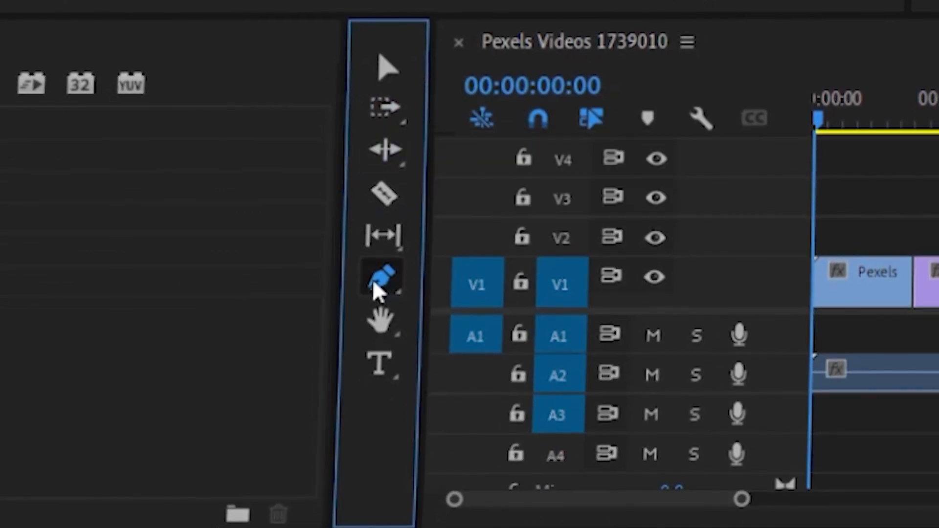
{"action": "left_click", "coordinate": [373, 281]}
{"action": "left_click", "coordinate": [377, 319]}
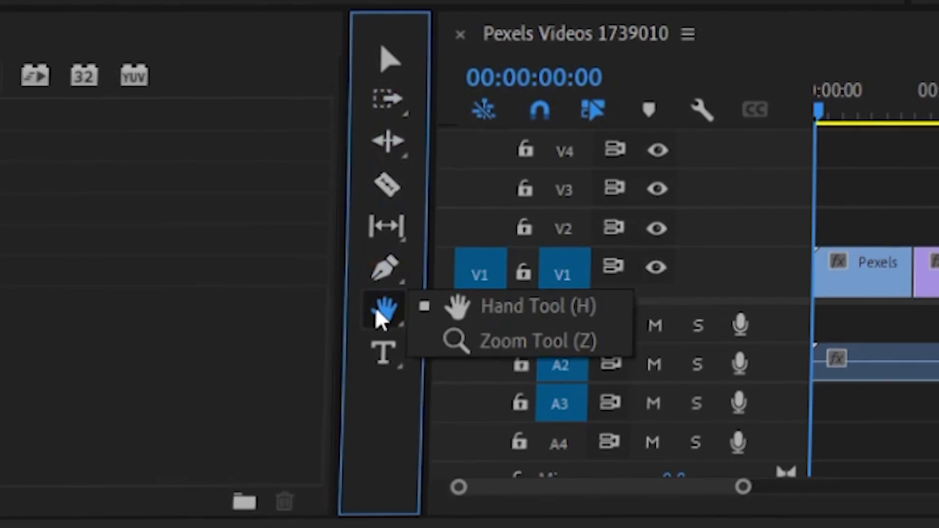
{"action": "left_click", "coordinate": [385, 351]}
{"action": "left_click", "coordinate": [386, 350]}
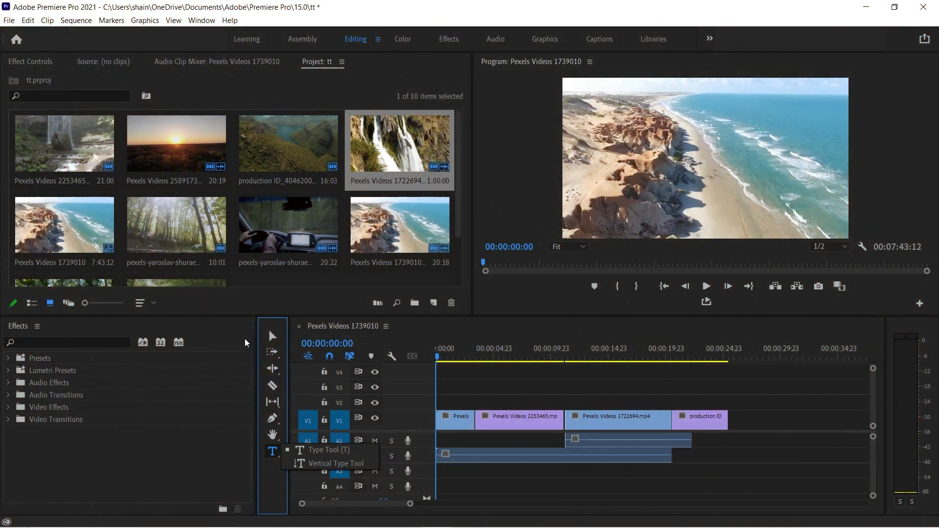
Activate the Selection Tool and select individual video and audio clips in the sequence one after another.
{"action": "left_click", "coordinate": [271, 339]}
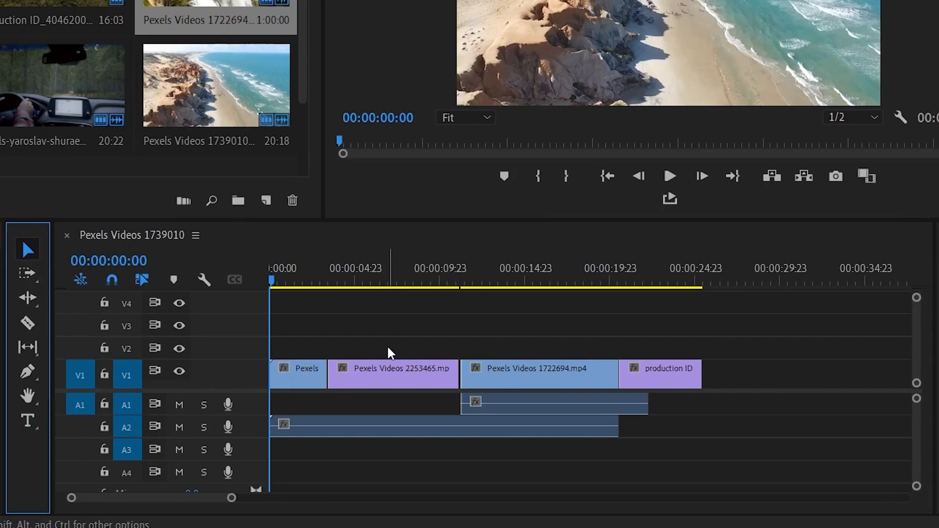
{"action": "left_click", "coordinate": [391, 375]}
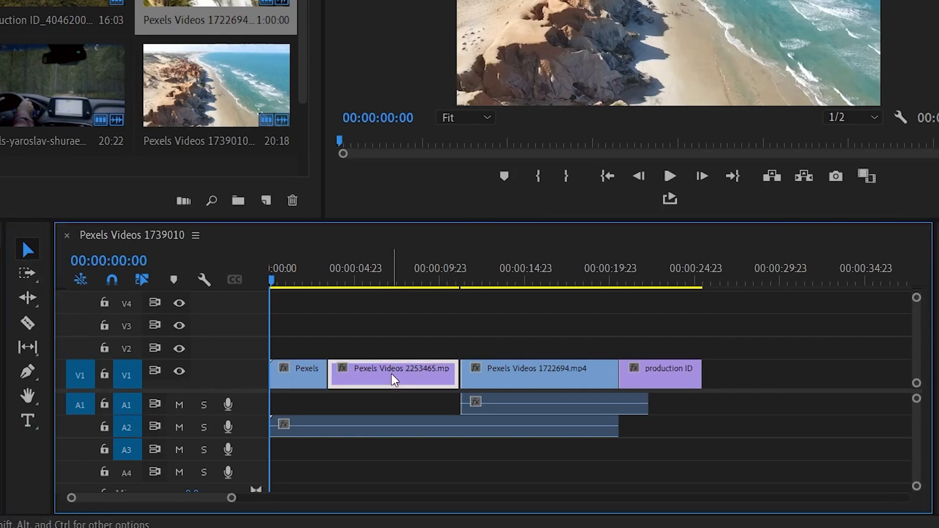
{"action": "left_click", "coordinate": [505, 381]}
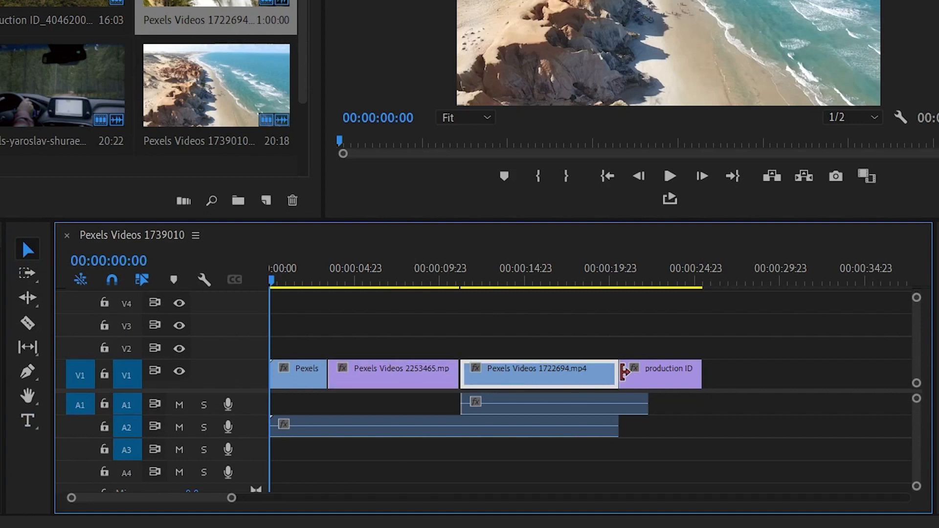
{"action": "left_click", "coordinate": [627, 375]}
{"action": "left_click", "coordinate": [607, 398]}
{"action": "left_click", "coordinate": [549, 427]}
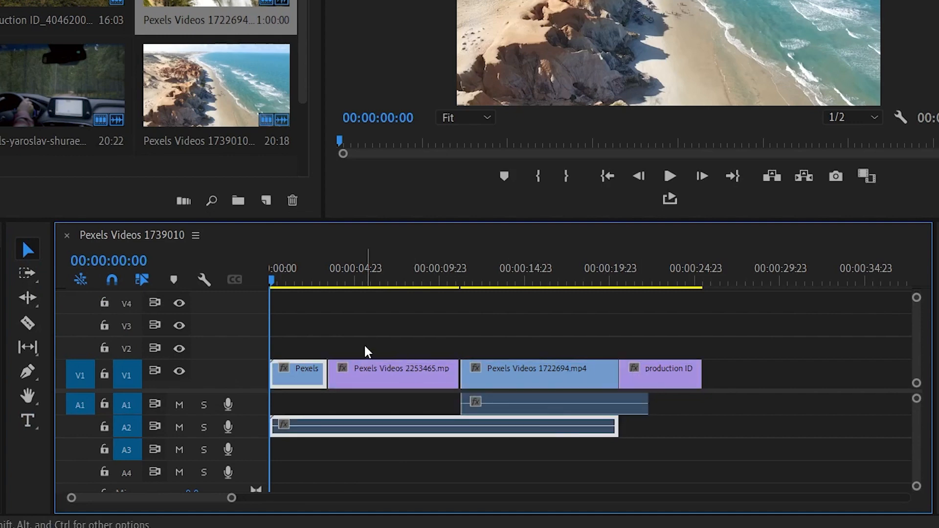
Swap the order of the Pexels Videos 2253465 and 1722694 clips on V1, using V3 as temporary space.
{"action": "left_click", "coordinate": [391, 384]}
{"action": "left_click_drag", "start_coordinate": [400, 377], "coordinate": [532, 336]}
{"action": "left_click_drag", "start_coordinate": [536, 369], "coordinate": [418, 388]}
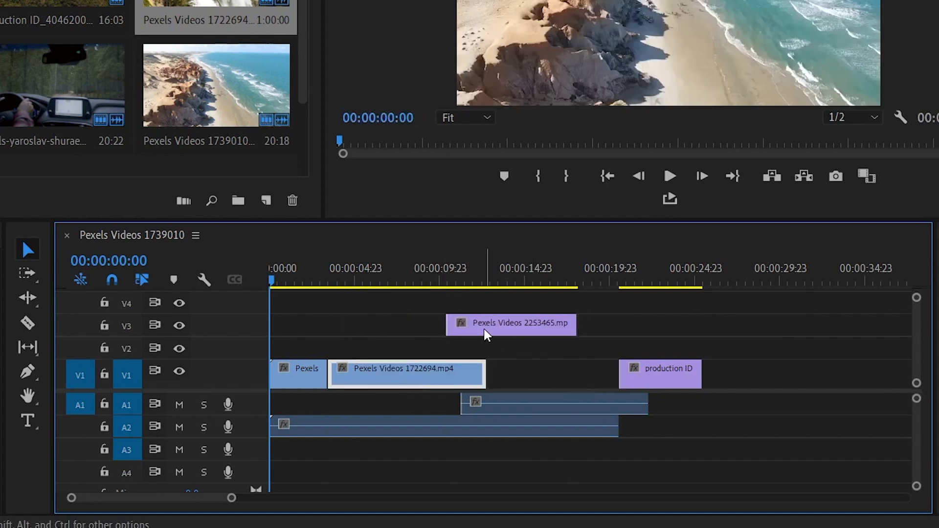
{"action": "left_click_drag", "start_coordinate": [505, 324], "coordinate": [556, 372]}
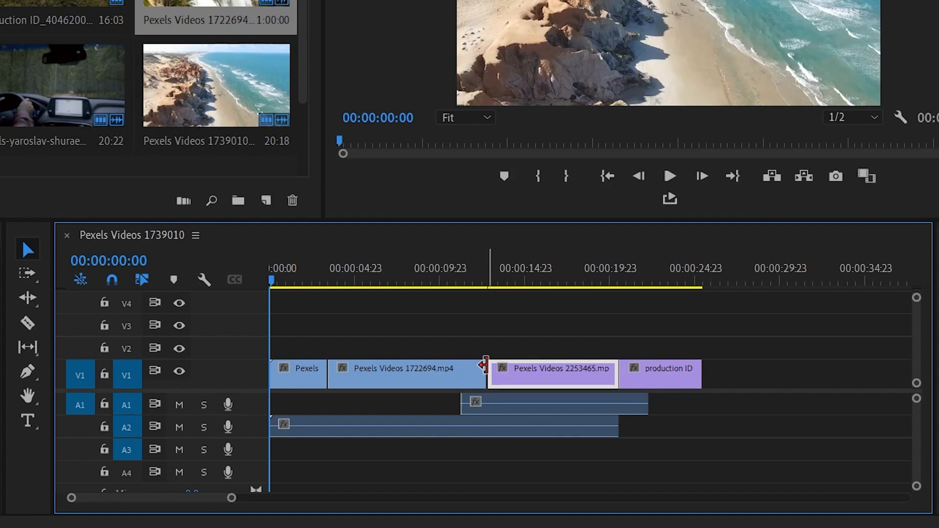
Trim the Pexels Videos 1722694 clip at both ends and place it directly after the first clip on V1.
{"action": "left_click", "coordinate": [421, 368]}
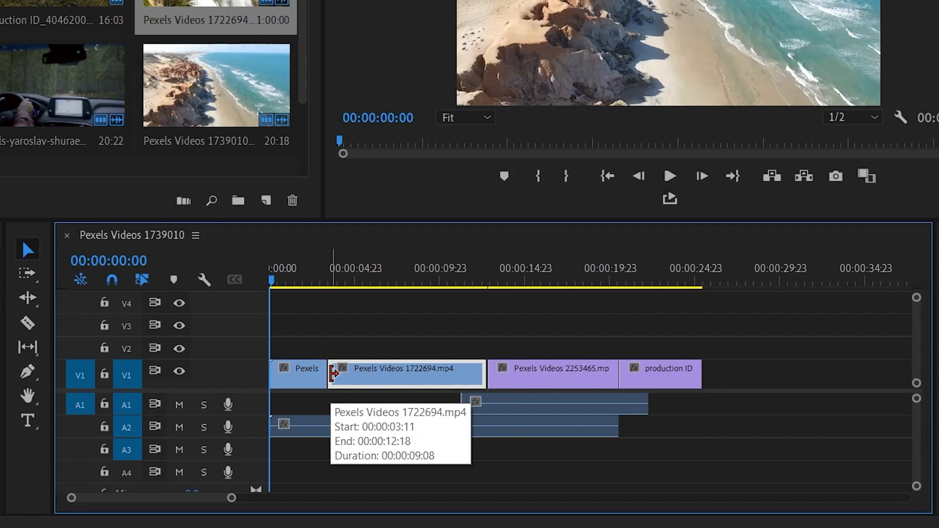
{"action": "left_click_drag", "start_coordinate": [334, 374], "coordinate": [386, 375]}
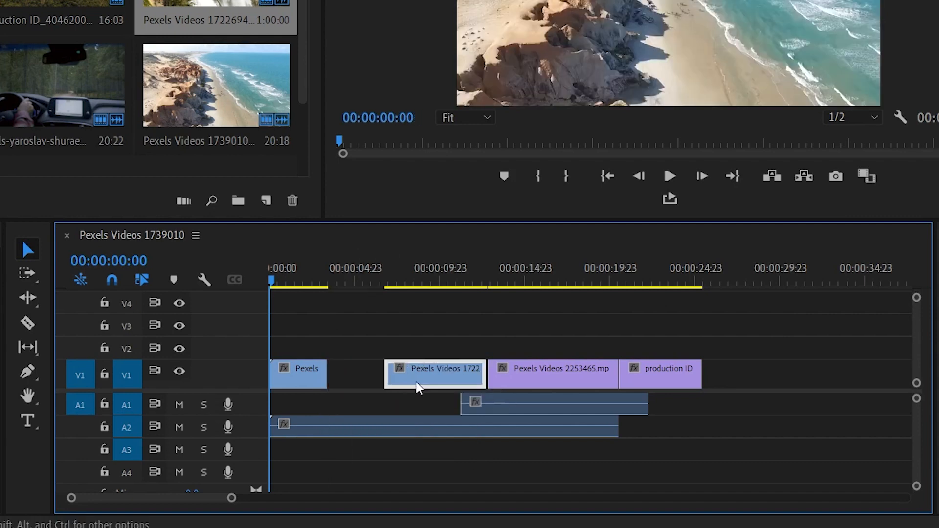
{"action": "left_click_drag", "start_coordinate": [482, 374], "coordinate": [360, 378]}
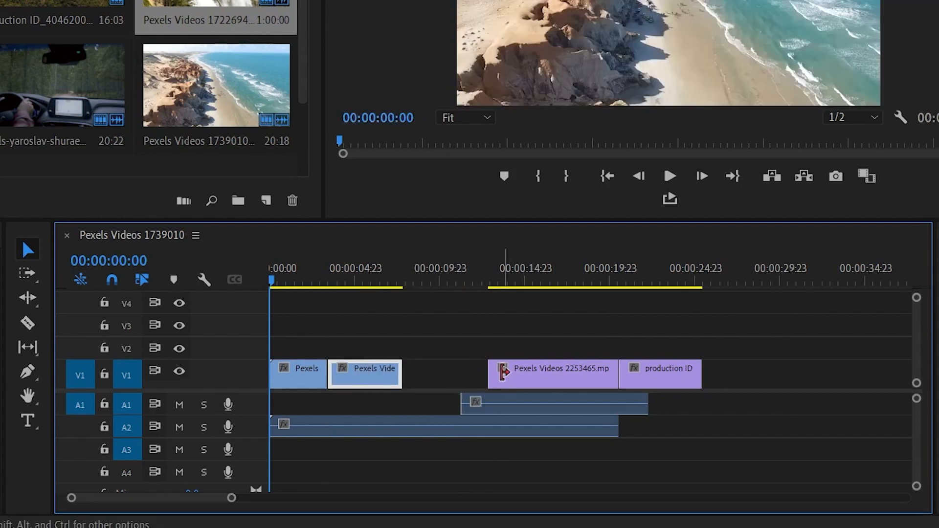
Trim the Pexels Videos 2253465 clip at both ends and close the V1 gaps by moving it and the production ID clip earlier.
{"action": "left_click_drag", "start_coordinate": [497, 372], "coordinate": [532, 372]}
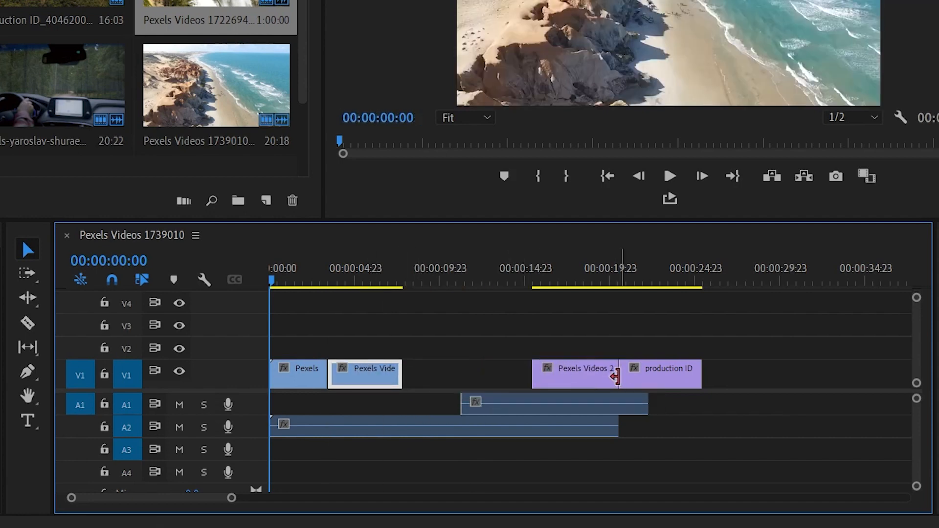
{"action": "left_click_drag", "start_coordinate": [616, 377], "coordinate": [443, 370]}
{"action": "left_click_drag", "start_coordinate": [659, 379], "coordinate": [510, 368]}
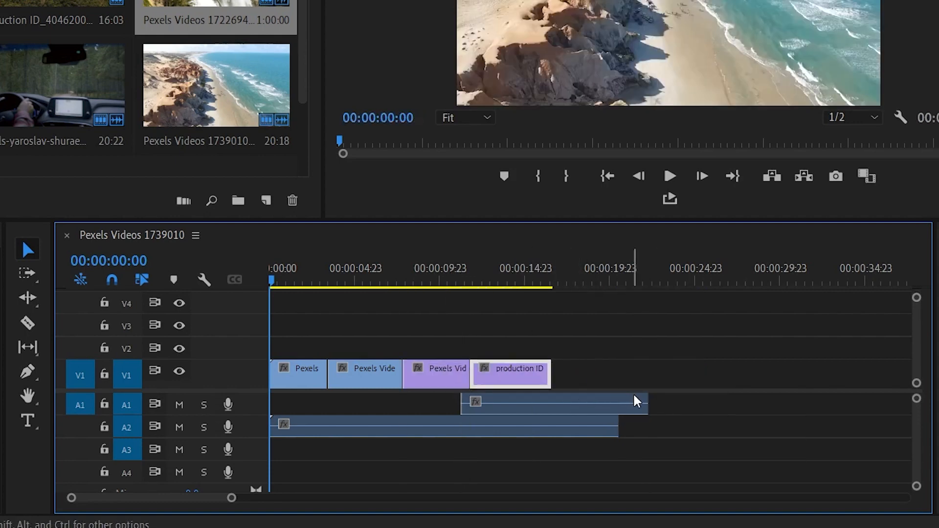
Shorten the ends of the A1 and A2 audio clips towards the end of the video on V1.
{"action": "left_click_drag", "start_coordinate": [647, 401], "coordinate": [546, 387]}
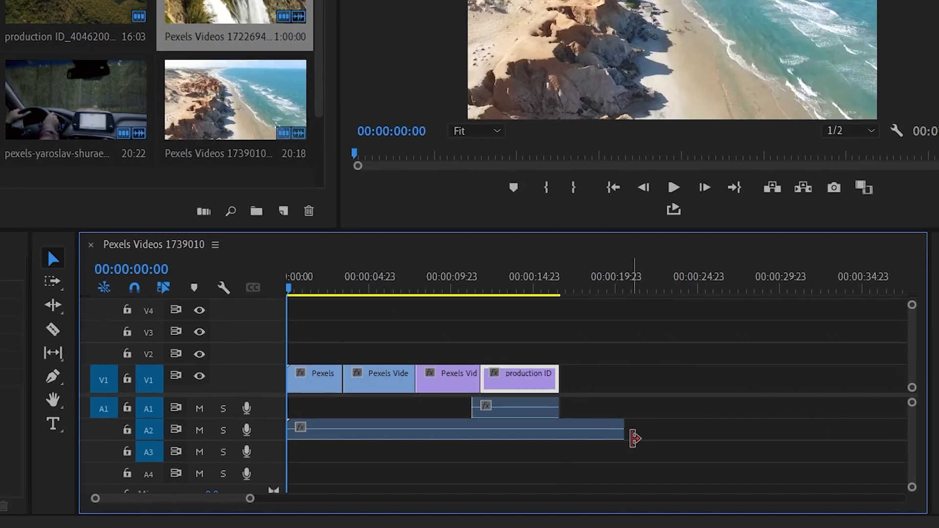
{"action": "left_click_drag", "start_coordinate": [619, 426], "coordinate": [584, 426]}
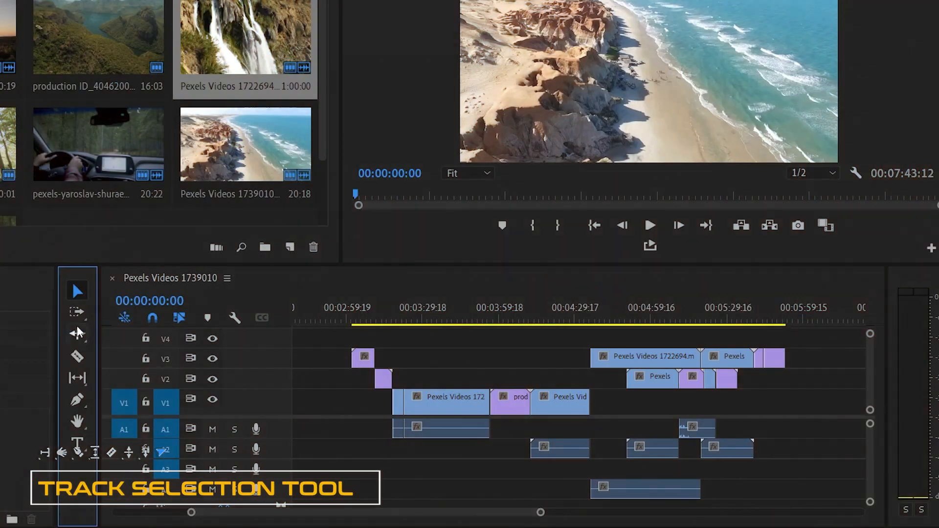
Use the Track Select Forward Tool to select all clips after the Pexels Videos 172 clip on V1 and shift them later and up a track.
{"action": "left_click", "coordinate": [75, 319]}
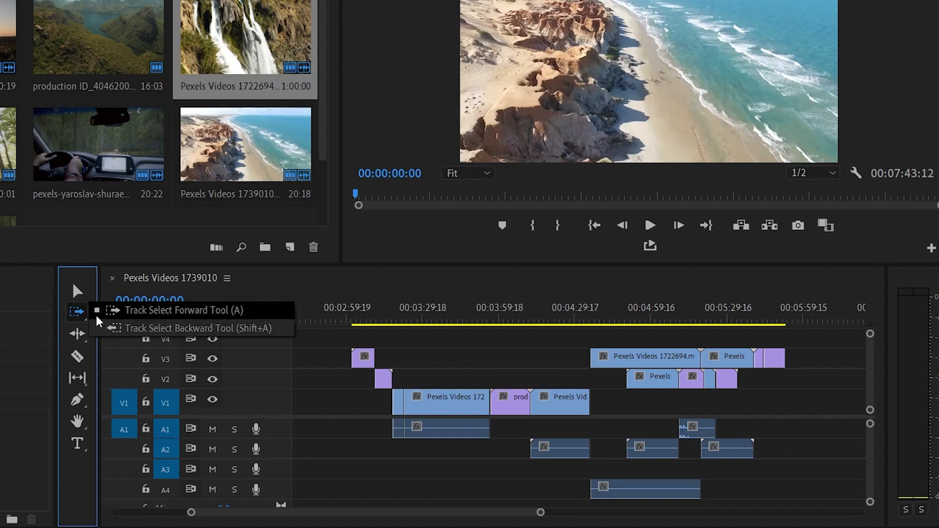
{"action": "left_click", "coordinate": [166, 313]}
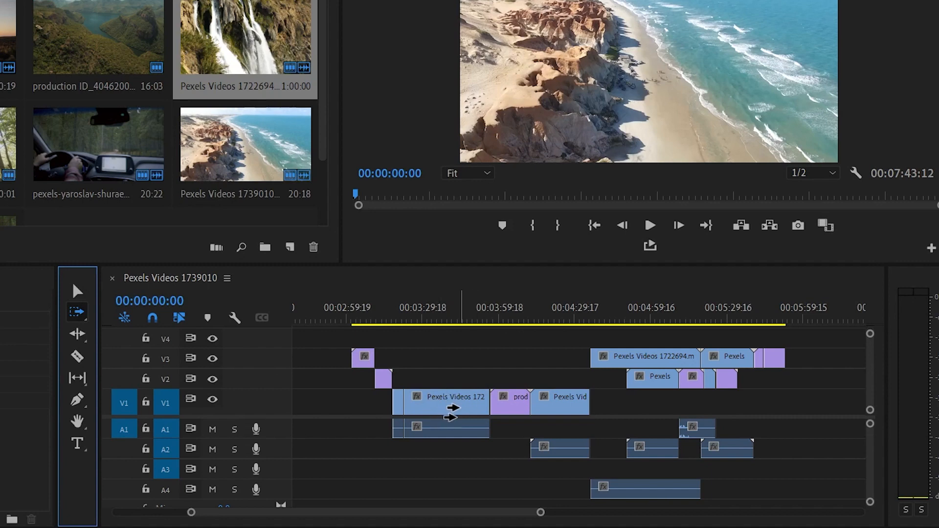
{"action": "left_click", "coordinate": [464, 396]}
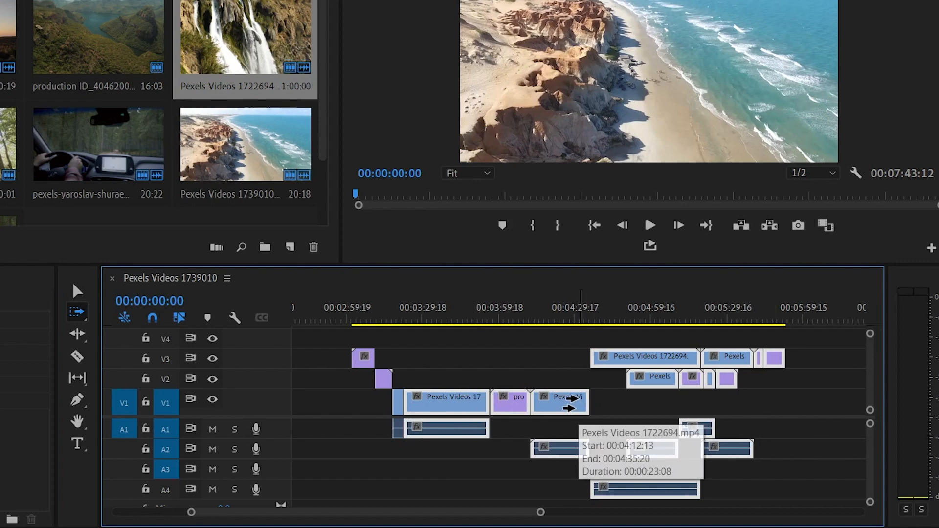
{"action": "left_click_drag", "start_coordinate": [570, 403], "coordinate": [618, 377]}
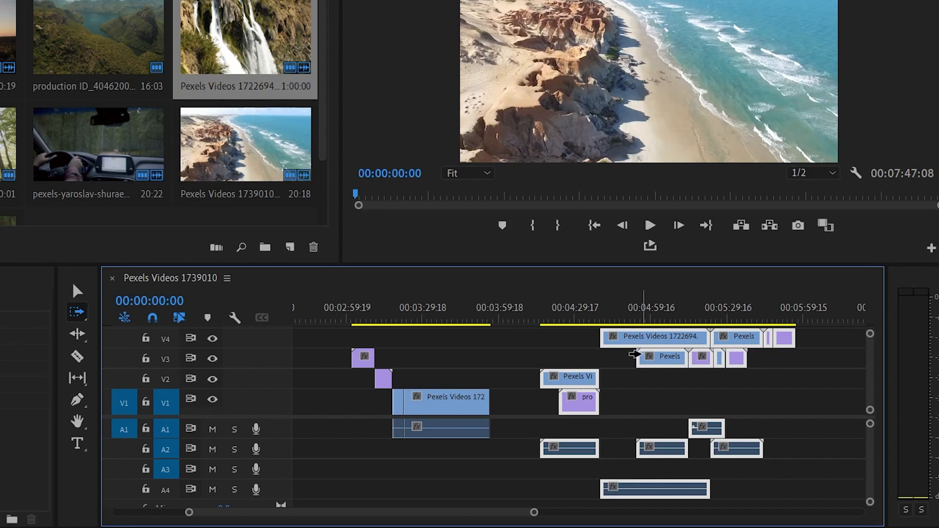
Select only the V3 clips from the Pexels clip onward, unlink their audio, and move them earlier to the end of the V1 Pexels clip.
{"action": "left_click", "coordinate": [643, 358], "text": "shift"}
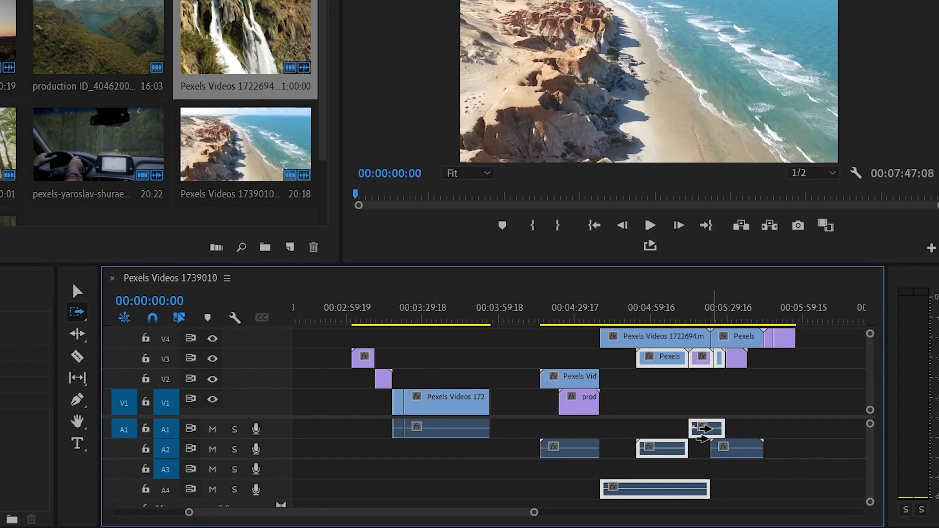
{"action": "right_click", "coordinate": [713, 435]}
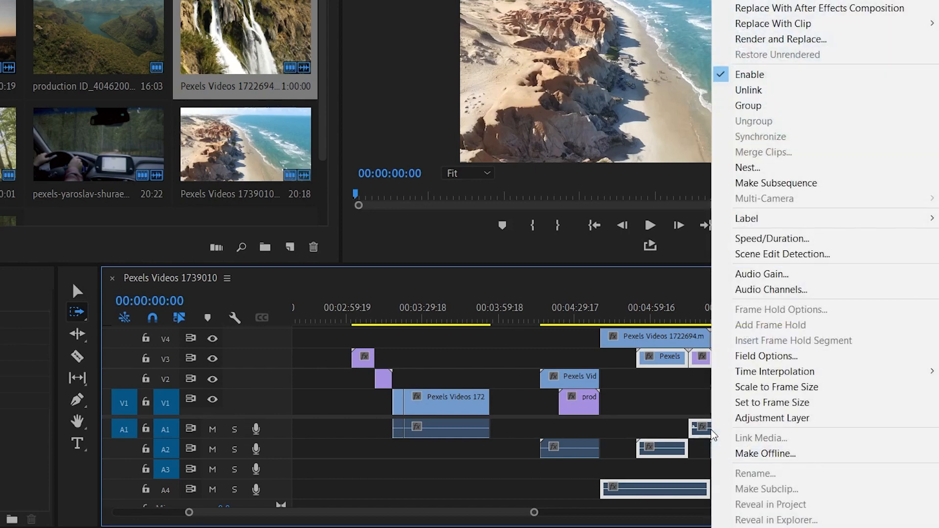
{"action": "left_click", "coordinate": [780, 90]}
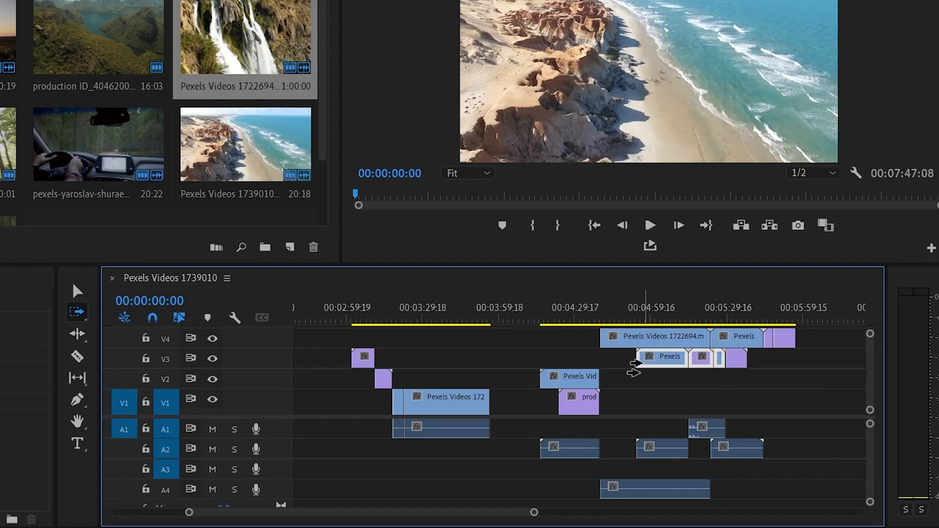
{"action": "key", "text": "v"}
{"action": "left_click_drag", "start_coordinate": [661, 363], "coordinate": [497, 366]}
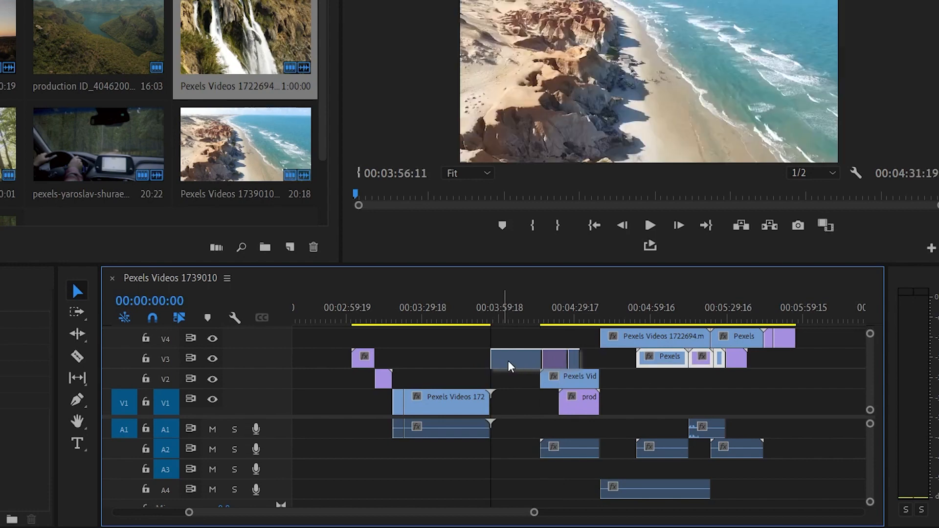
Select clips forward across all tracks with the Track Select Forward Tool, starting from the V3 Pexels clip, the V1 Pexels clip and the prod clip.
{"action": "left_click", "coordinate": [77, 310]}
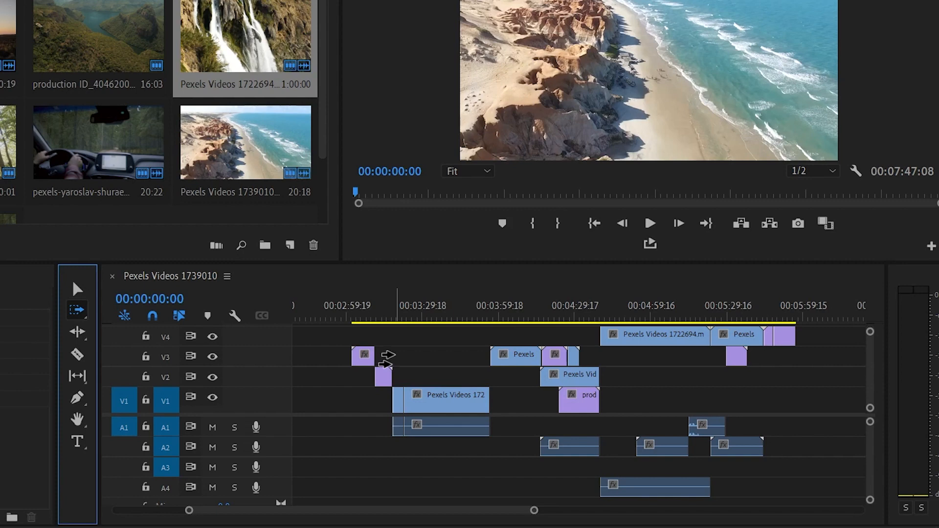
{"action": "left_click", "coordinate": [523, 359]}
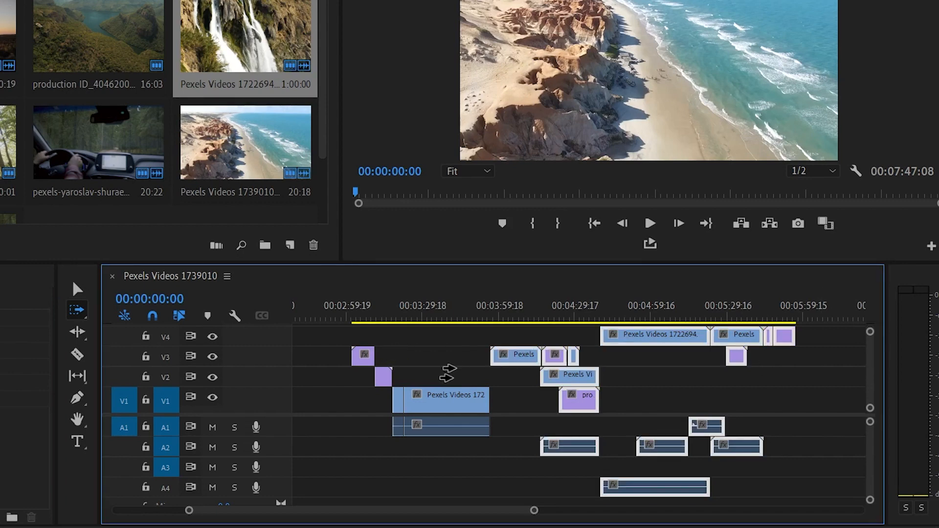
{"action": "left_click", "coordinate": [429, 399]}
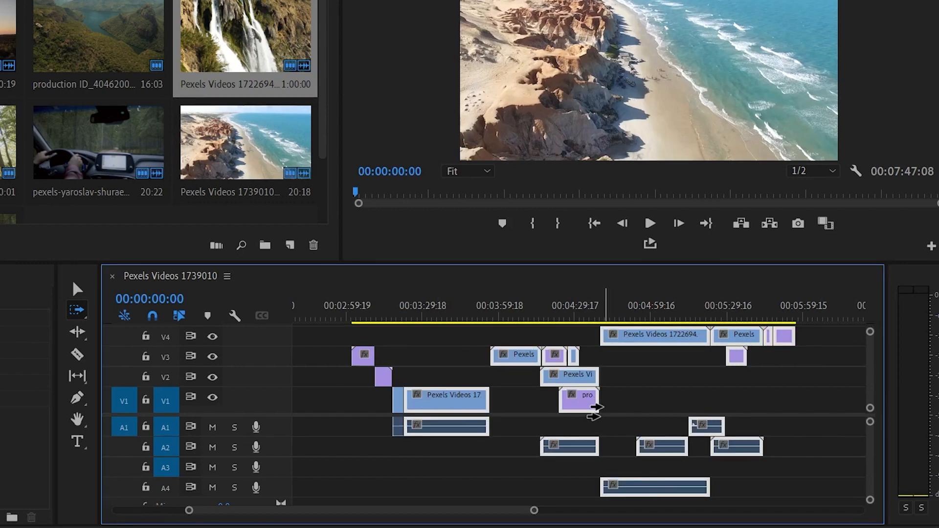
{"action": "left_click", "coordinate": [592, 406]}
{"action": "left_click", "coordinate": [587, 403]}
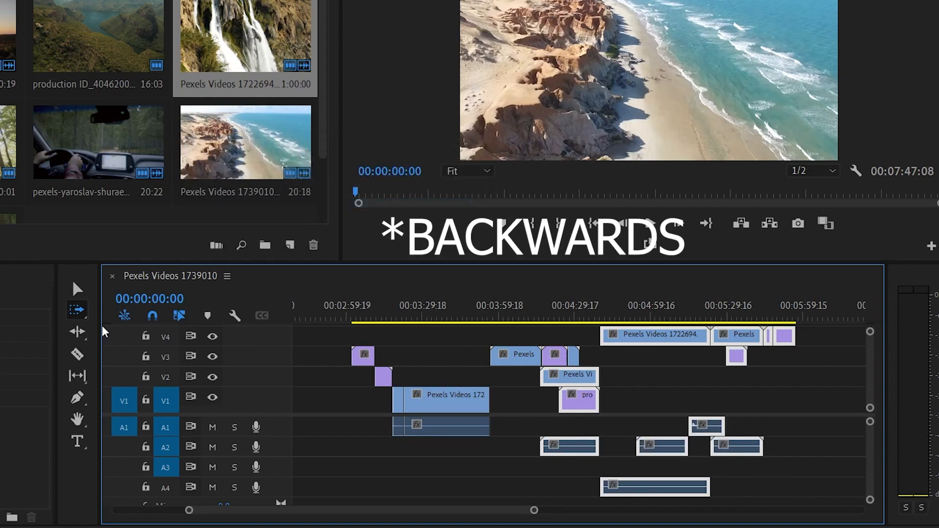
Use the Track Select Backward Tool to select all clips backward from the V1 Pexels clip and from the V2 Pexels clip.
{"action": "left_click", "coordinate": [89, 315]}
{"action": "left_click", "coordinate": [126, 324]}
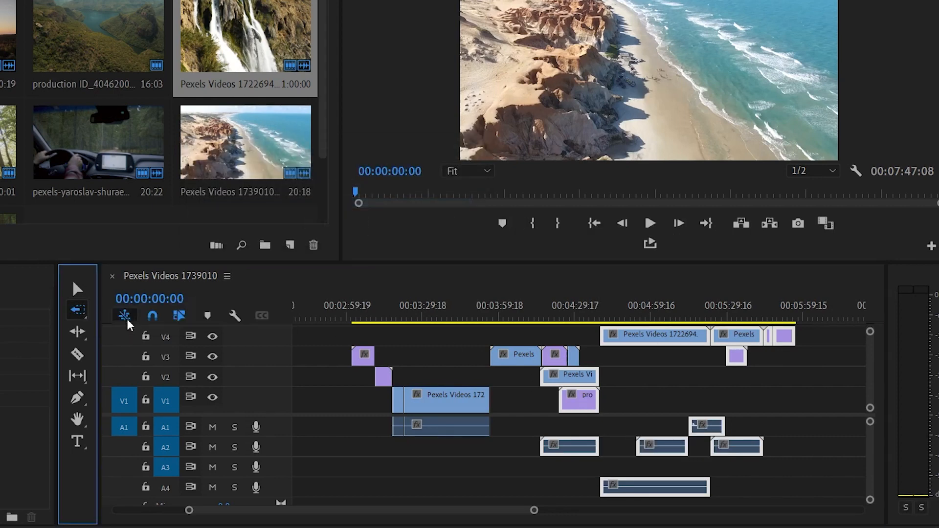
{"action": "left_click", "coordinate": [443, 393]}
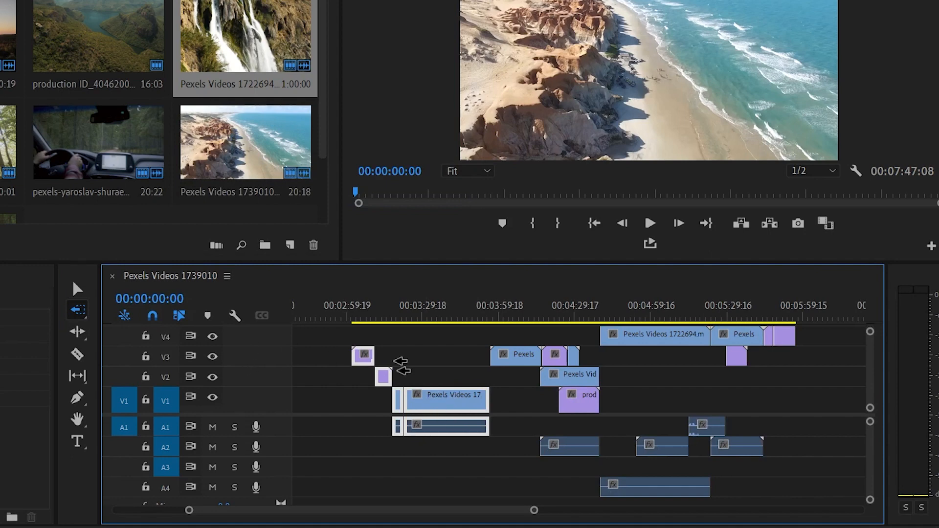
{"action": "left_click", "coordinate": [565, 376]}
{"action": "left_click_drag", "start_coordinate": [593, 373], "coordinate": [584, 394]}
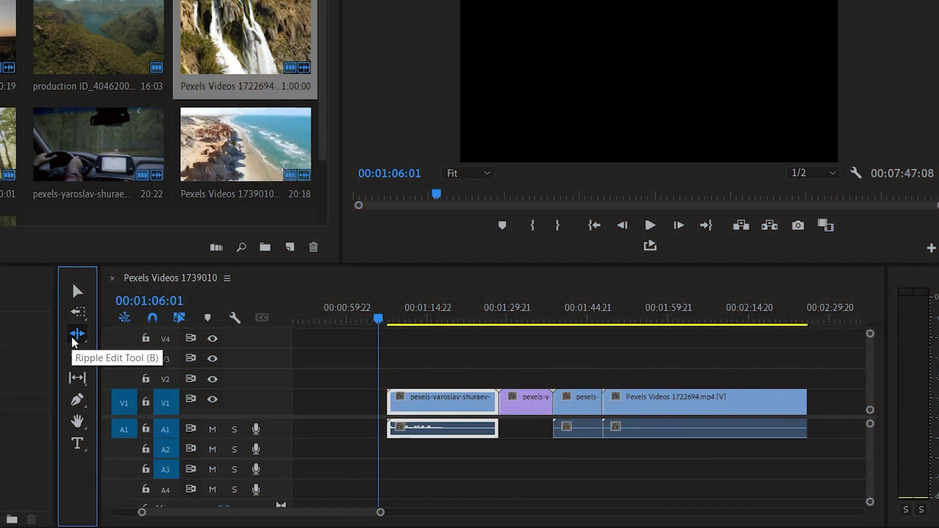
With the Selection Tool, place the playhead at 00:01:19:21 and trim the end of the first V1 clip back to it.
{"action": "left_click", "coordinate": [76, 289]}
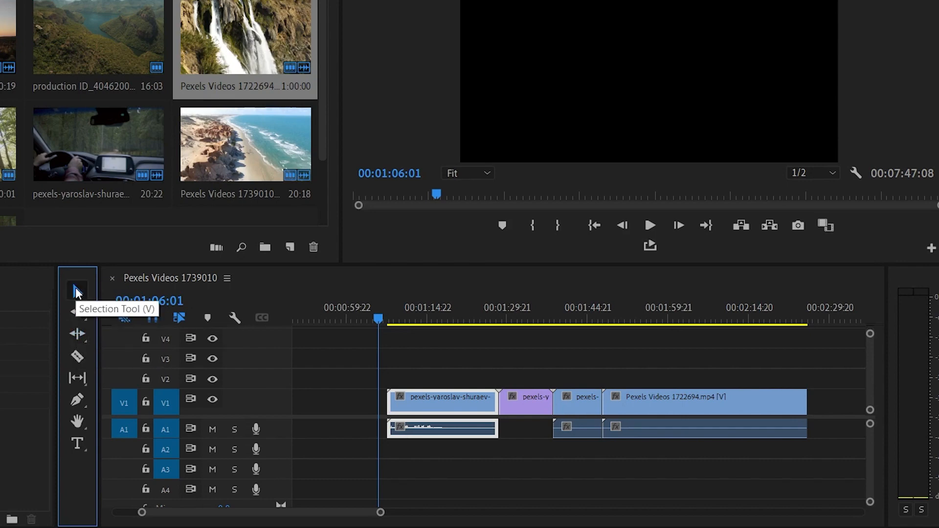
{"action": "left_click_drag", "start_coordinate": [379, 316], "coordinate": [454, 406]}
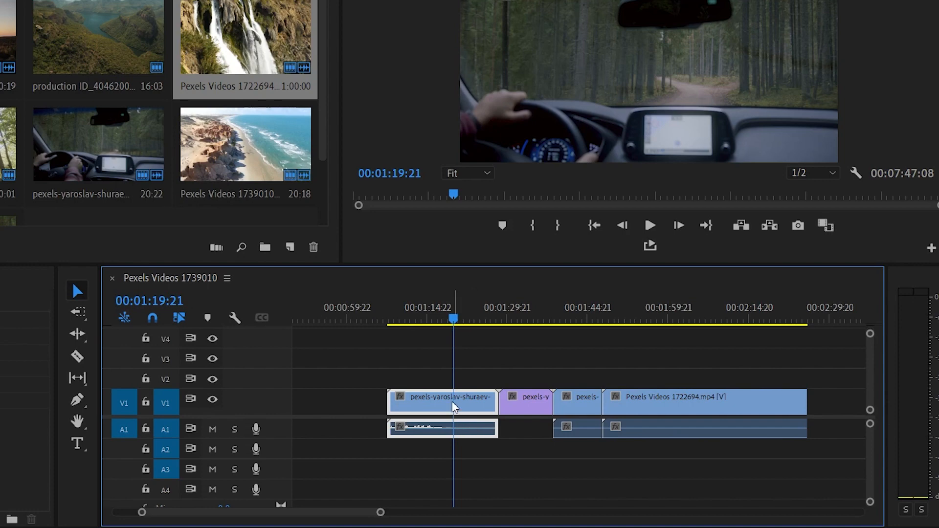
{"action": "left_click_drag", "start_coordinate": [495, 405], "coordinate": [453, 402]}
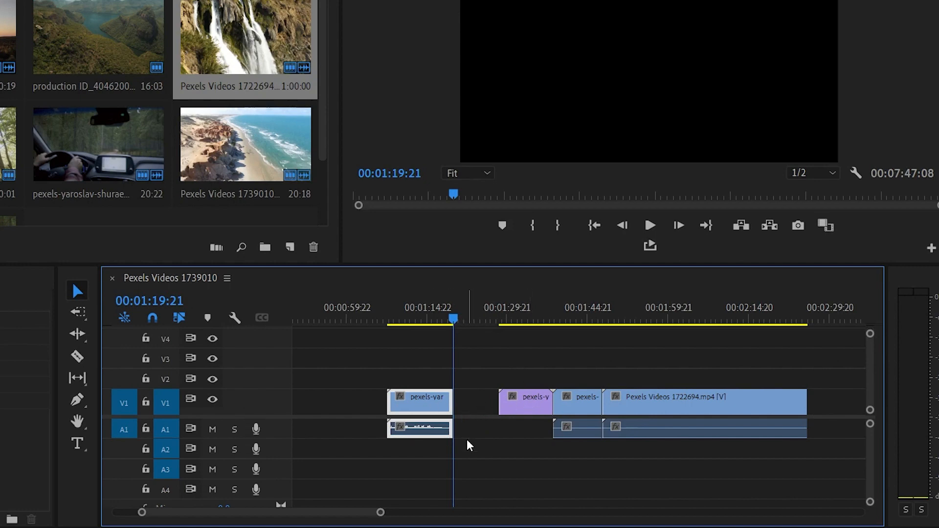
Try closing the gap after the first V1 clip by moving the following clips against it, and by deleting the gap, undoing each attempt.
{"action": "left_click_drag", "start_coordinate": [454, 318], "coordinate": [446, 318]}
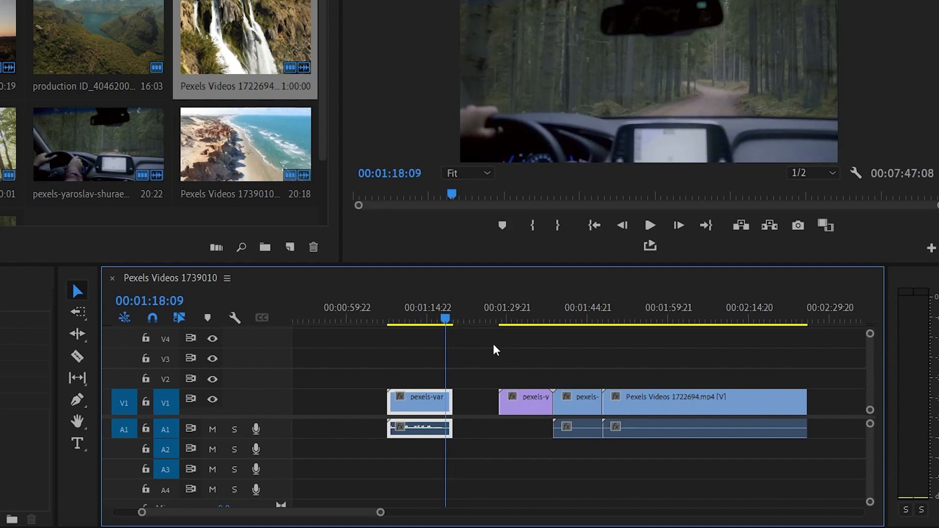
{"action": "left_click_drag", "start_coordinate": [493, 345], "coordinate": [626, 410]}
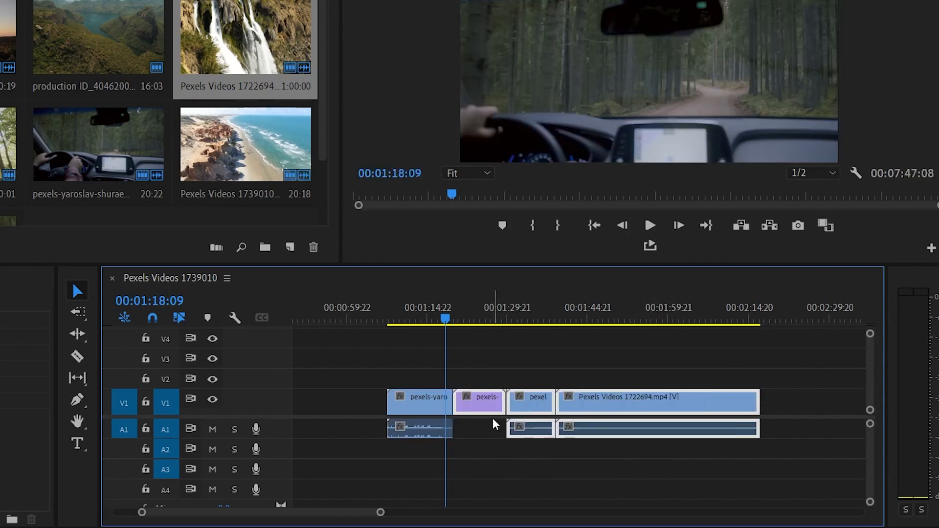
{"action": "key", "text": "ctrl+z"}
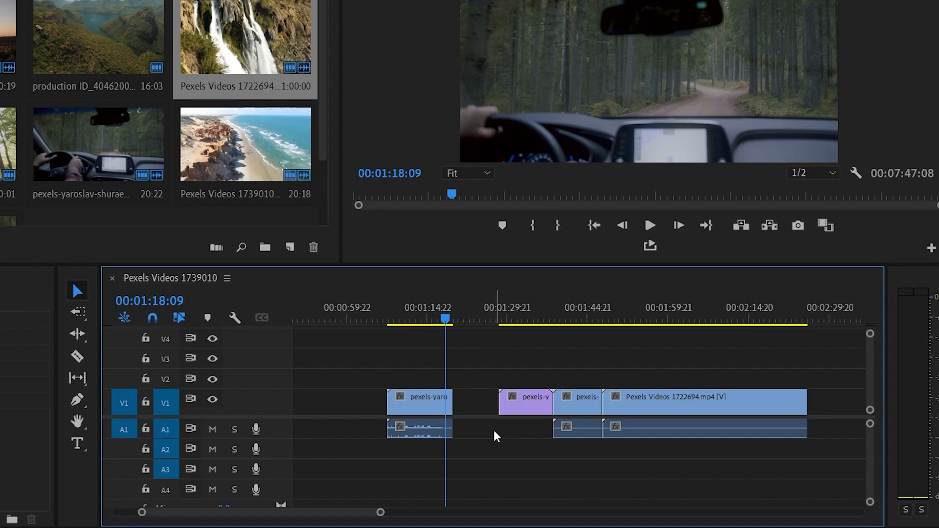
{"action": "left_click", "coordinate": [482, 401]}
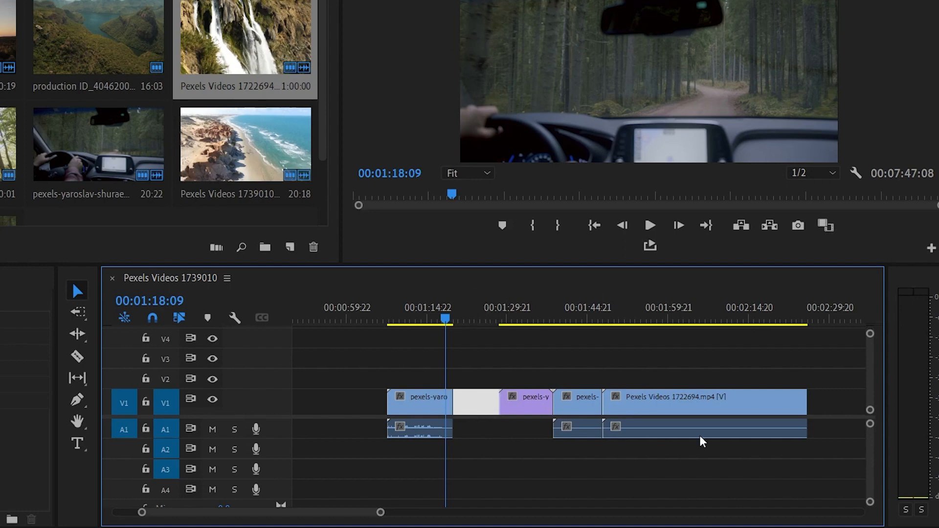
{"action": "key", "text": "Delete"}
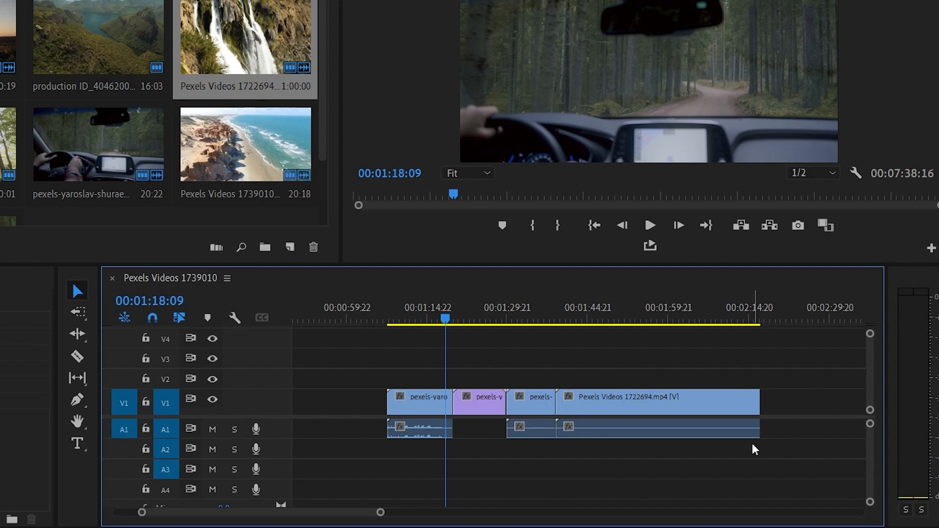
{"action": "key", "text": "ctrl+z"}
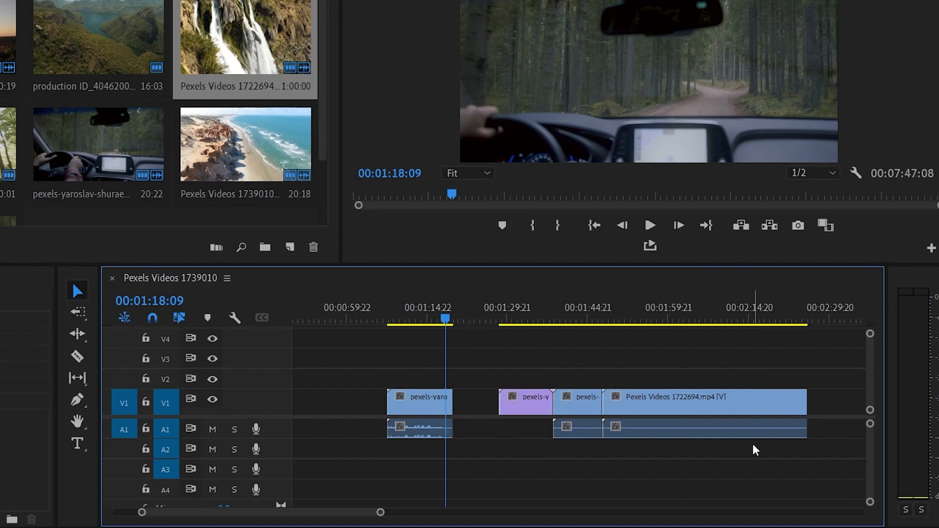
Ripple Delete the gap between the first V1 clip and the purple clip.
{"action": "right_click", "coordinate": [487, 408]}
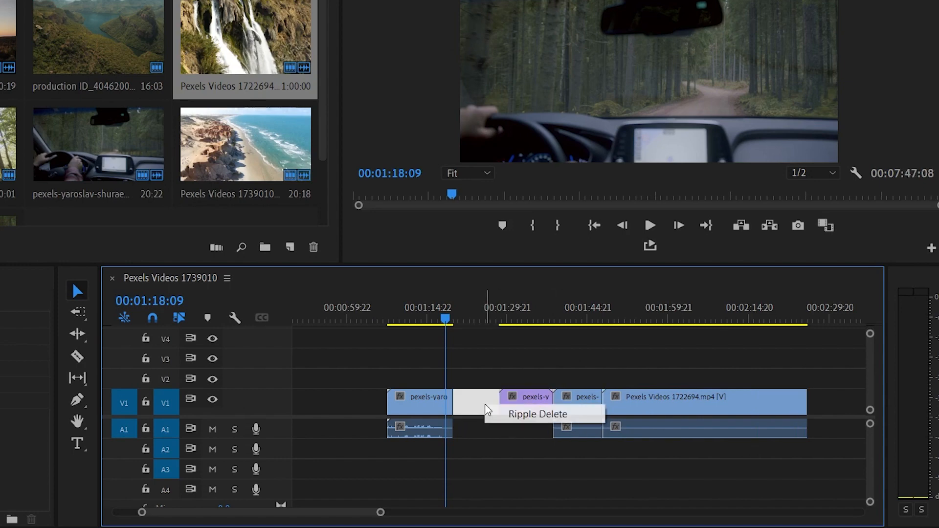
{"action": "left_click", "coordinate": [510, 414]}
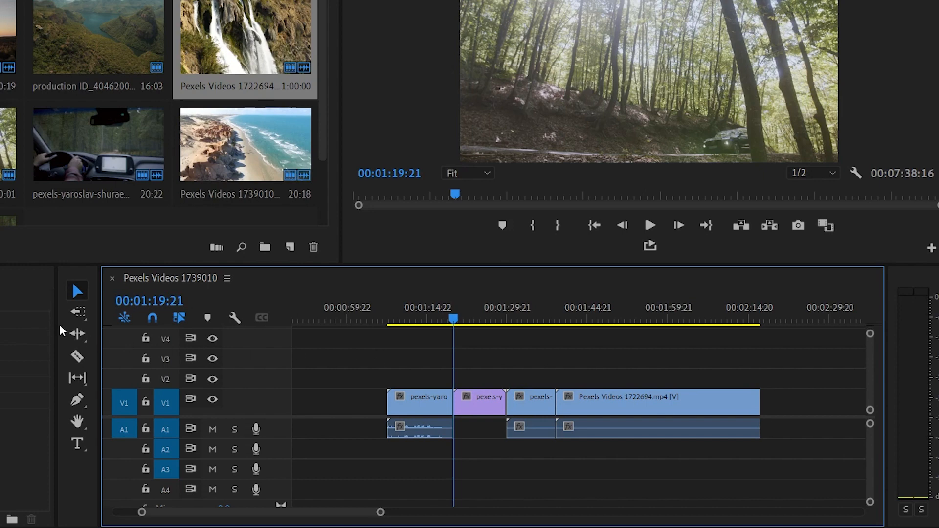
With the Ripple Edit Tool, trim about 4 seconds off the third V1 clip's end and 21:22 off the start of Pexels Videos 1722694.
{"action": "left_click", "coordinate": [77, 334]}
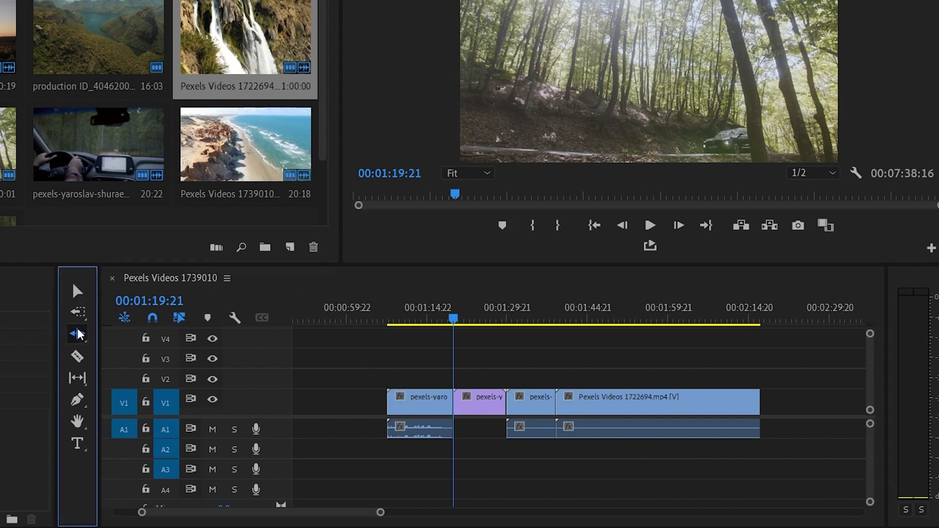
{"action": "left_click", "coordinate": [549, 396]}
{"action": "left_click_drag", "start_coordinate": [549, 396], "coordinate": [537, 397]}
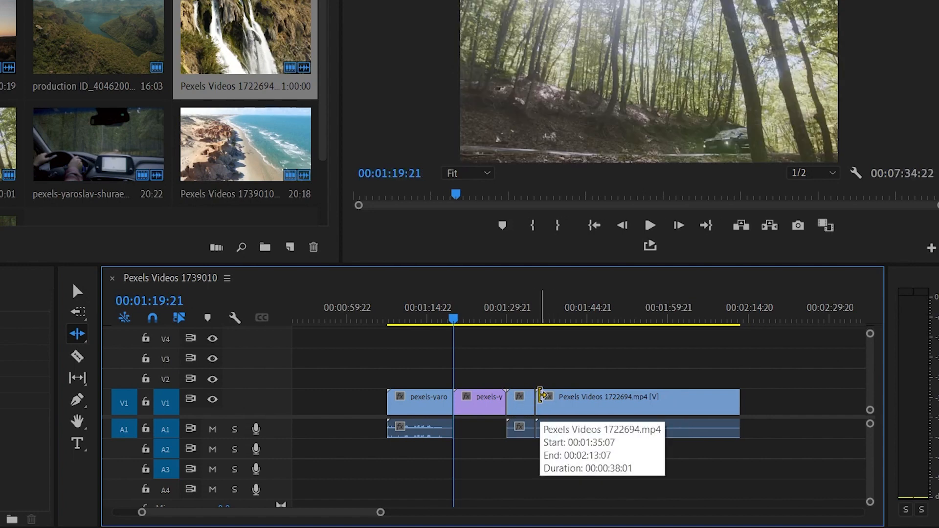
{"action": "left_click_drag", "start_coordinate": [543, 396], "coordinate": [660, 397]}
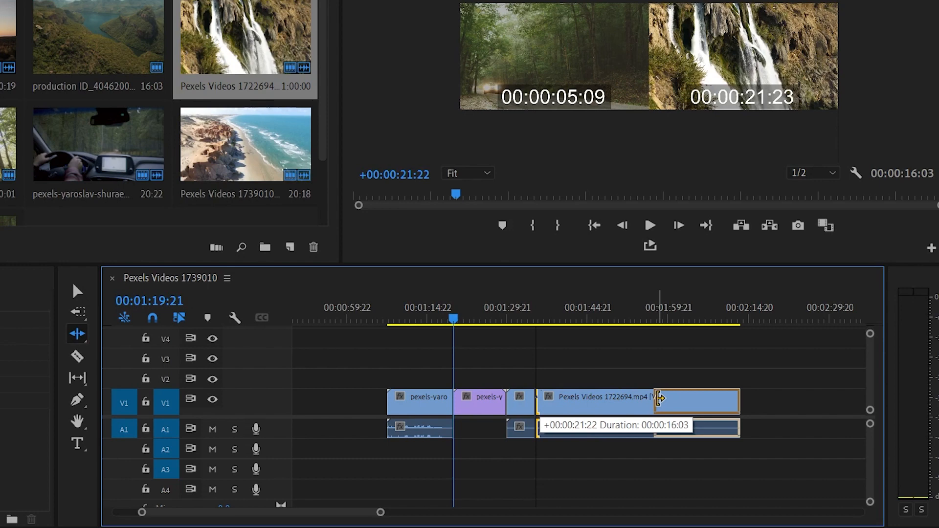
{"action": "left_click_drag", "start_coordinate": [660, 398], "coordinate": [660, 397]}
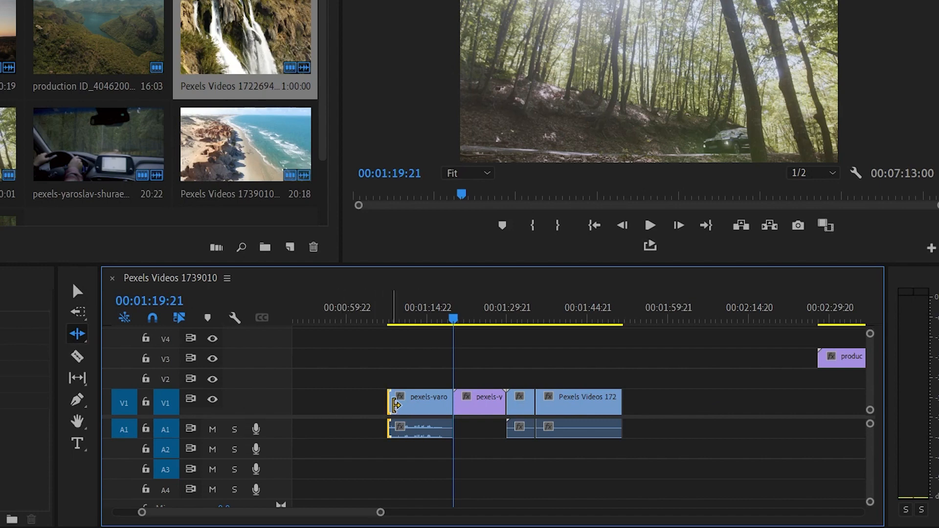
Ripple-trim about 5 seconds off the start of the first V1 clip and about 5 seconds off the end of the purple clip.
{"action": "left_click_drag", "start_coordinate": [388, 403], "coordinate": [419, 402]}
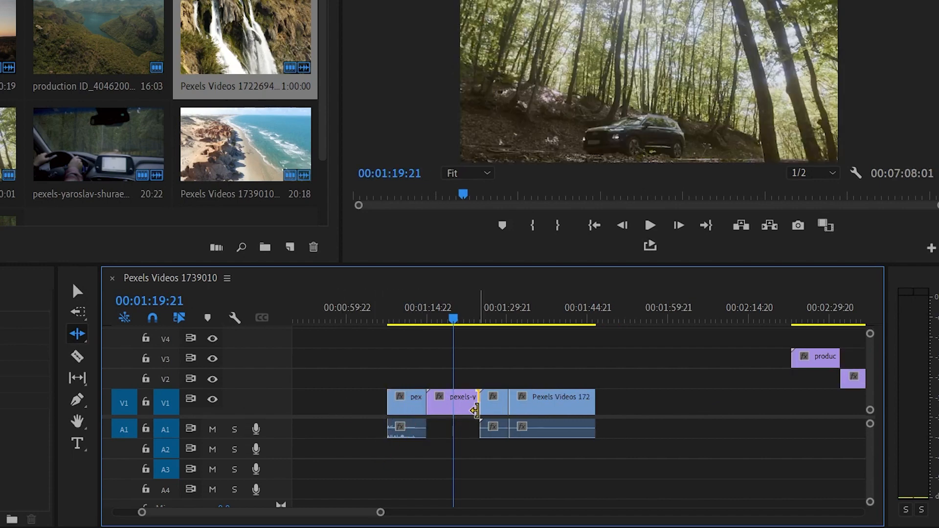
{"action": "left_click_drag", "start_coordinate": [478, 402], "coordinate": [460, 406]}
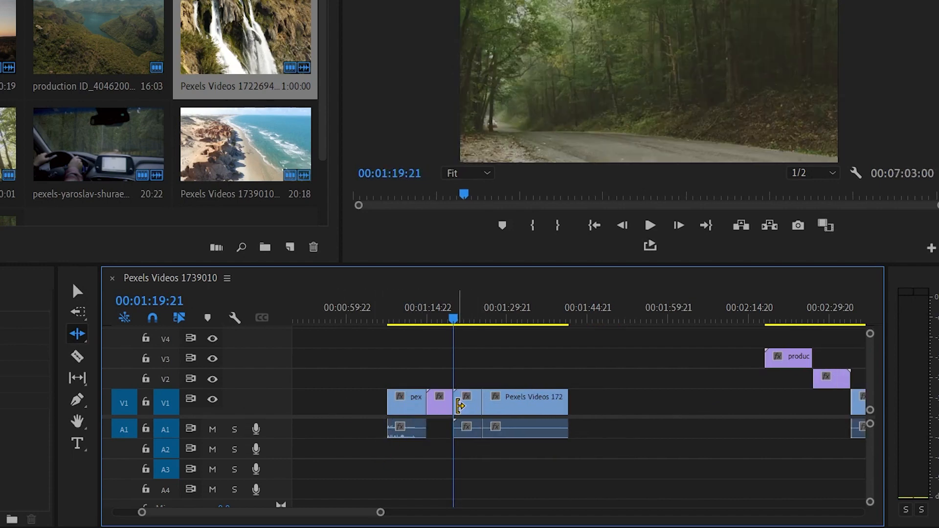
{"action": "left_click", "coordinate": [78, 334]}
{"action": "left_click", "coordinate": [110, 334]}
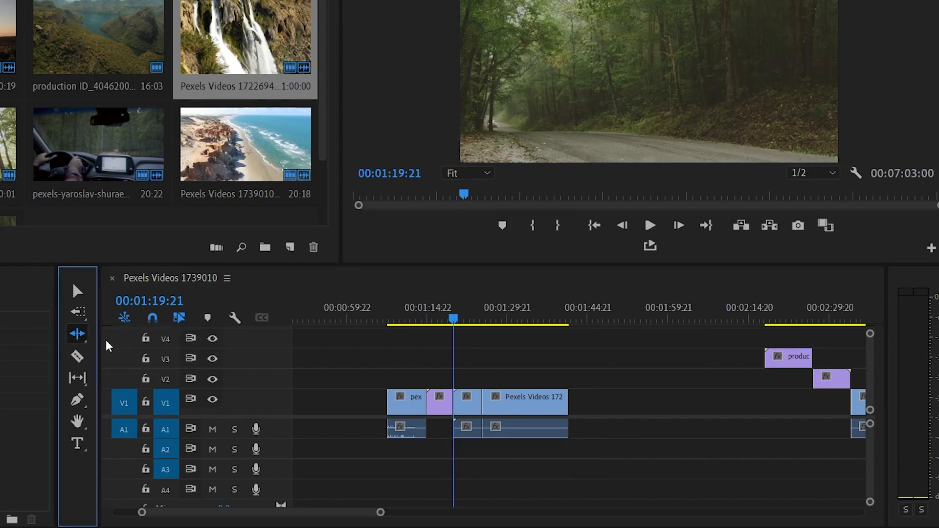
{"action": "left_click", "coordinate": [78, 334]}
{"action": "left_click", "coordinate": [129, 345]}
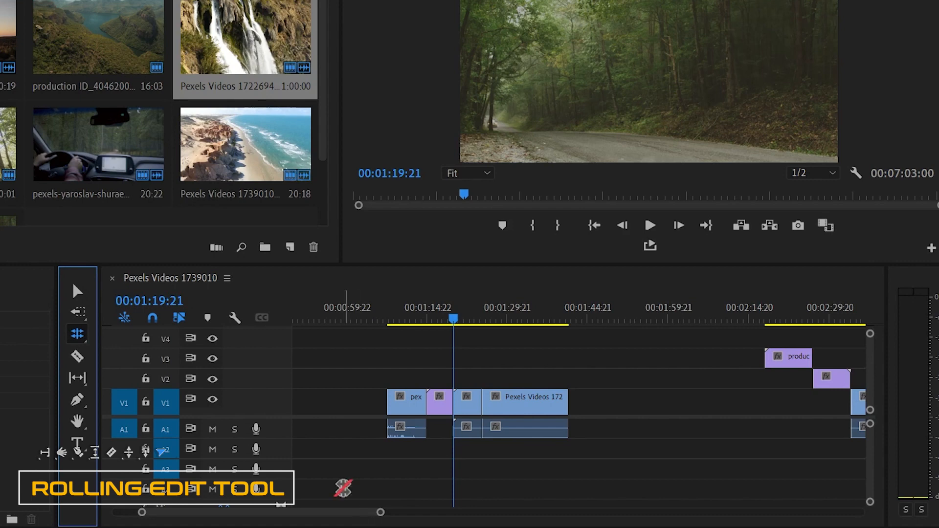
{"action": "left_click", "coordinate": [78, 337]}
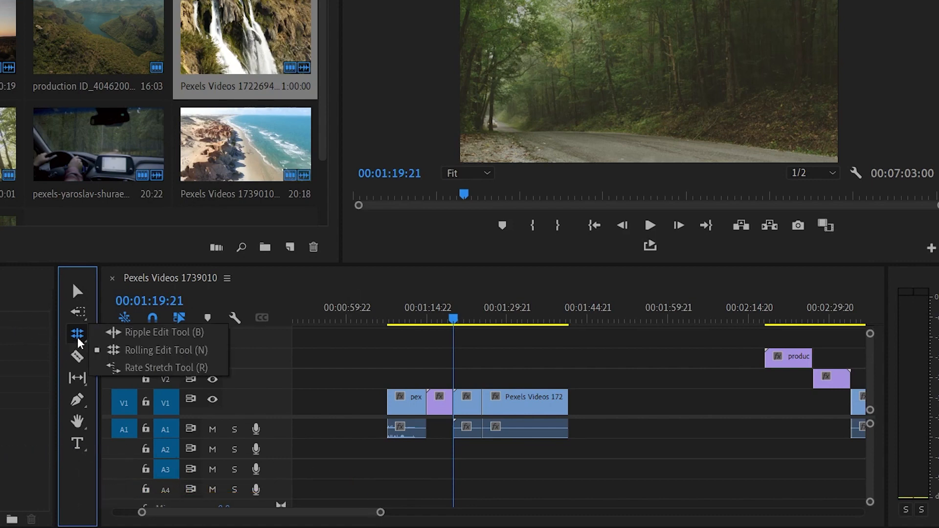
{"action": "left_click", "coordinate": [99, 332]}
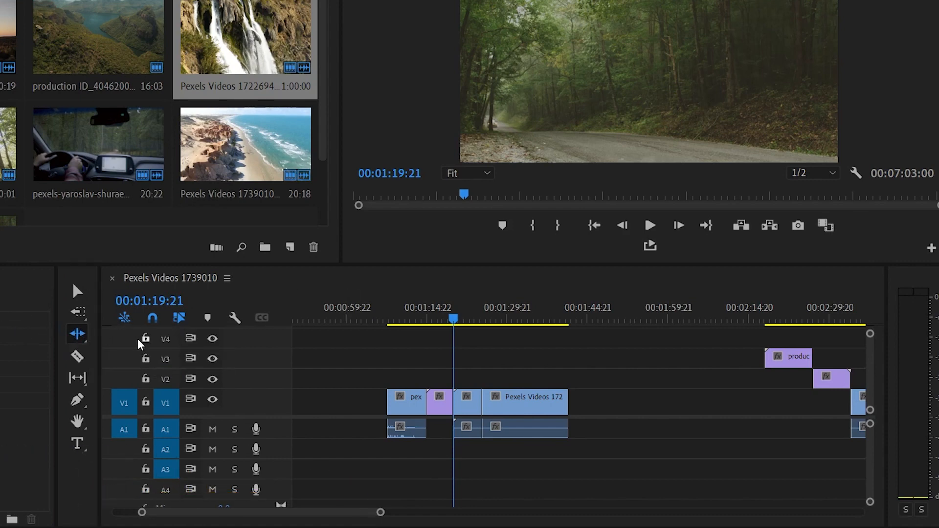
Ripple-trim the end of the V1 Pexels Videos 1722694 clip, shortening it by about 4.5 seconds.
{"action": "left_click_drag", "start_coordinate": [560, 396], "coordinate": [561, 396]}
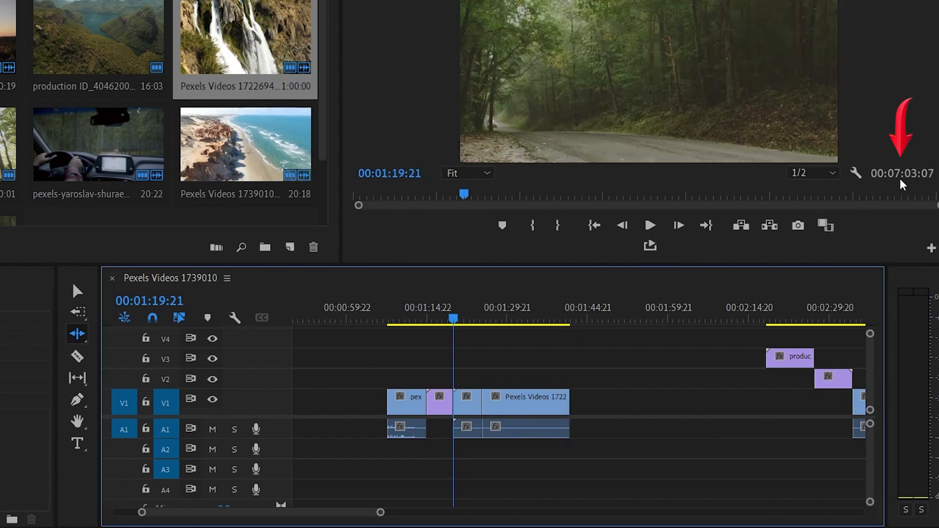
{"action": "left_click_drag", "start_coordinate": [568, 397], "coordinate": [544, 397]}
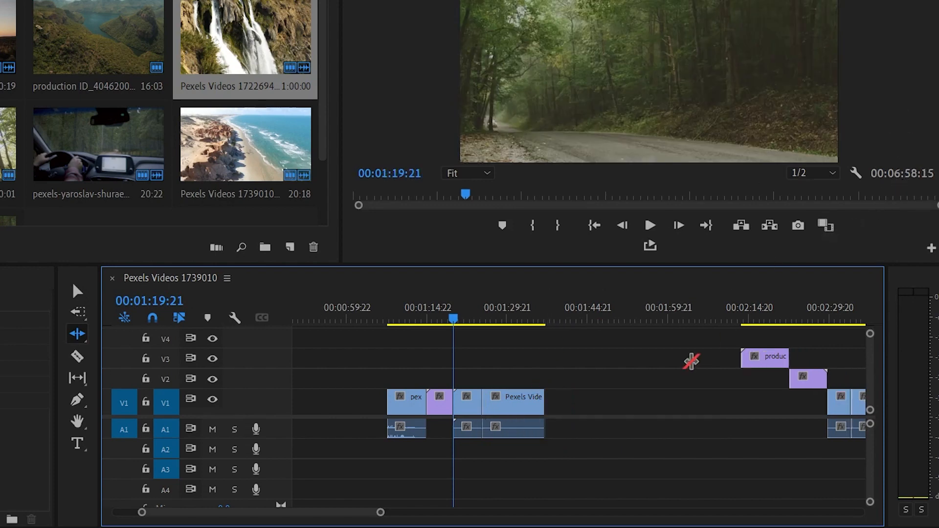
Use the Rolling Edit Tool to move the cut between the first V1 clip and the purple clip about 2.5 seconds later.
{"action": "left_click_drag", "start_coordinate": [380, 514], "coordinate": [333, 512]}
{"action": "left_click", "coordinate": [547, 310]}
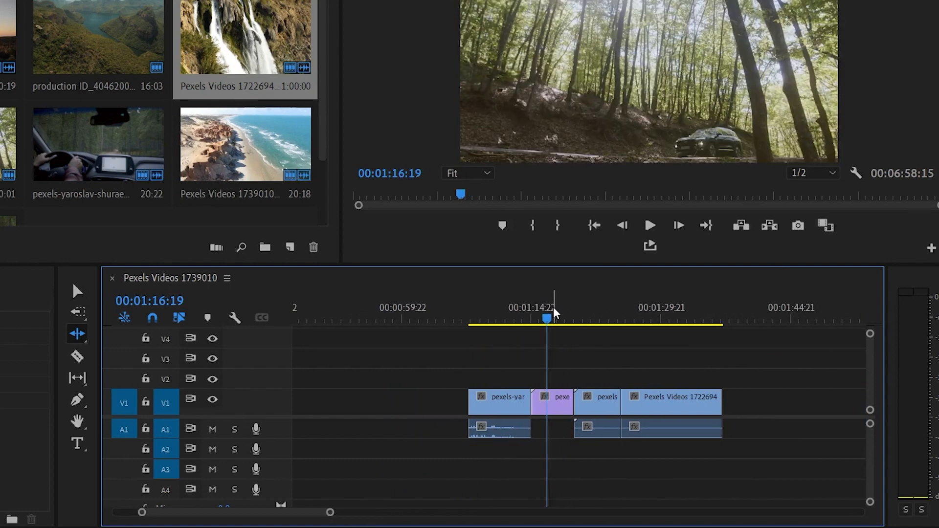
{"action": "mouse_move", "coordinate": [553, 313]}
{"action": "left_mouse_down"}
{"action": "mouse_move", "coordinate": [536, 313]}
{"action": "mouse_move", "coordinate": [571, 325]}
{"action": "mouse_move", "coordinate": [563, 323]}
{"action": "left_mouse_up"}
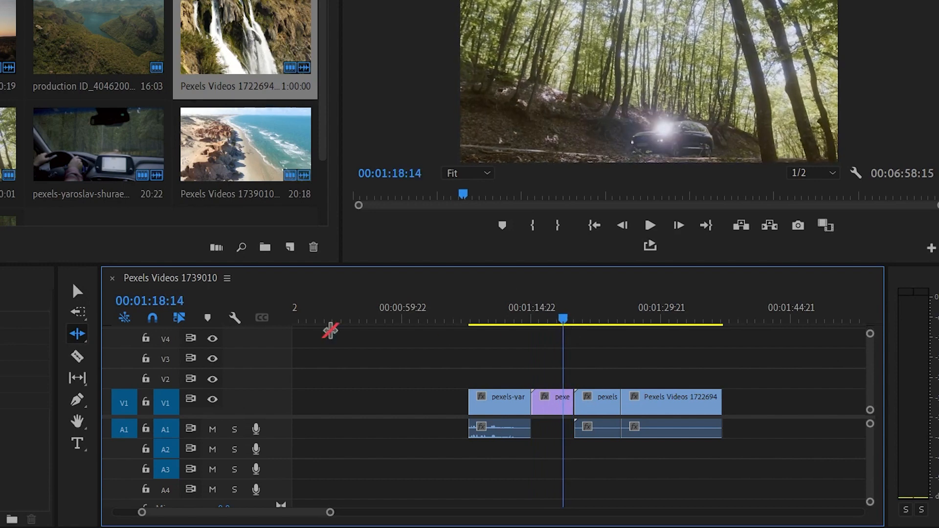
{"action": "left_click", "coordinate": [81, 333]}
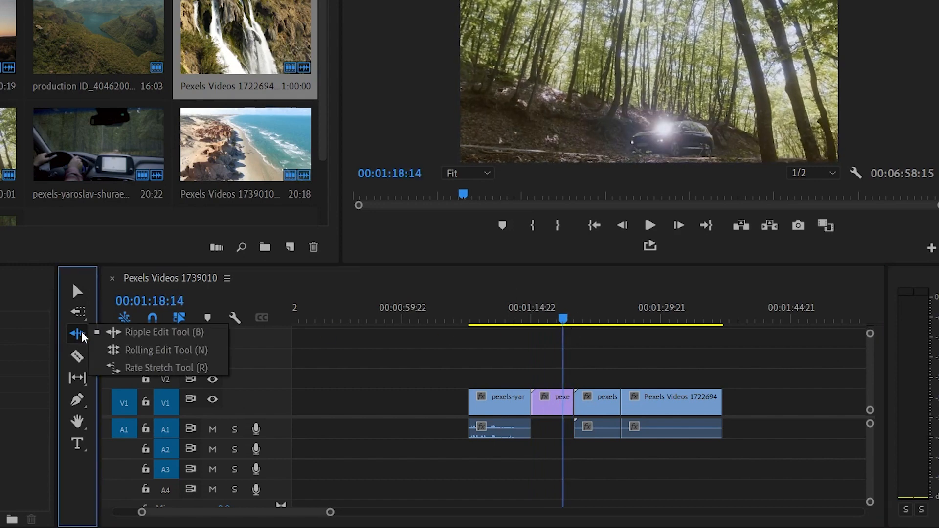
{"action": "left_click", "coordinate": [137, 350]}
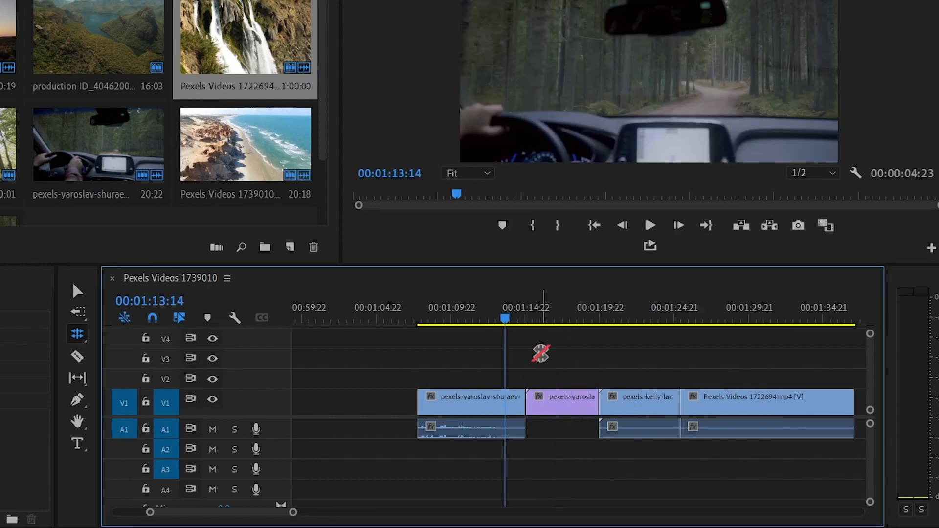
{"action": "left_click", "coordinate": [528, 399]}
{"action": "left_click_drag", "start_coordinate": [529, 399], "coordinate": [563, 425]}
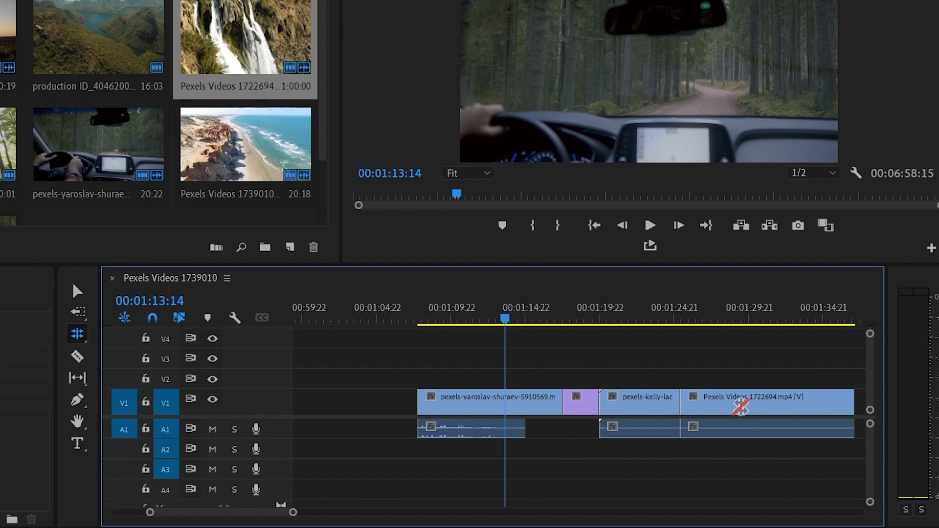
Roll the cut between the pexels-kelly-lacy and Pexels Videos 1722694 clips about 2.5 seconds later, preview it, and roll it about 2 seconds back.
{"action": "left_click_drag", "start_coordinate": [681, 409], "coordinate": [720, 414]}
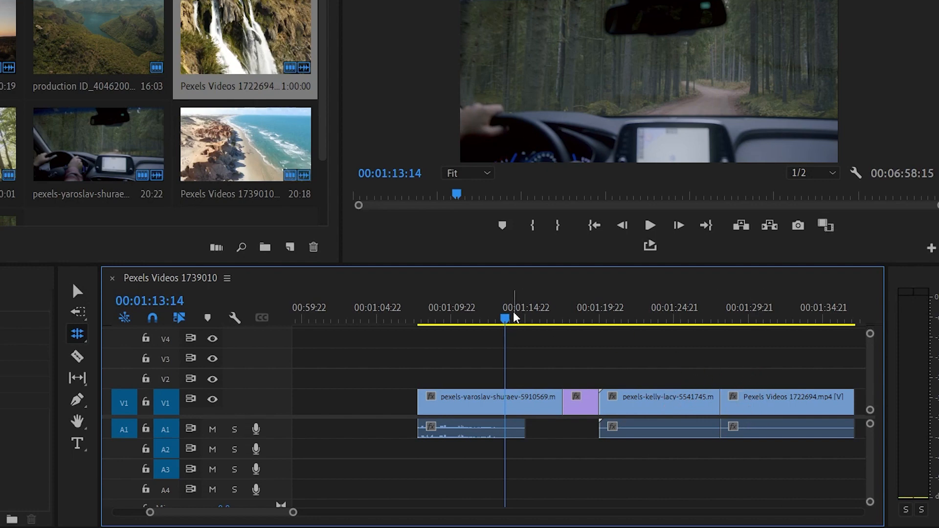
{"action": "left_click_drag", "start_coordinate": [514, 317], "coordinate": [727, 350]}
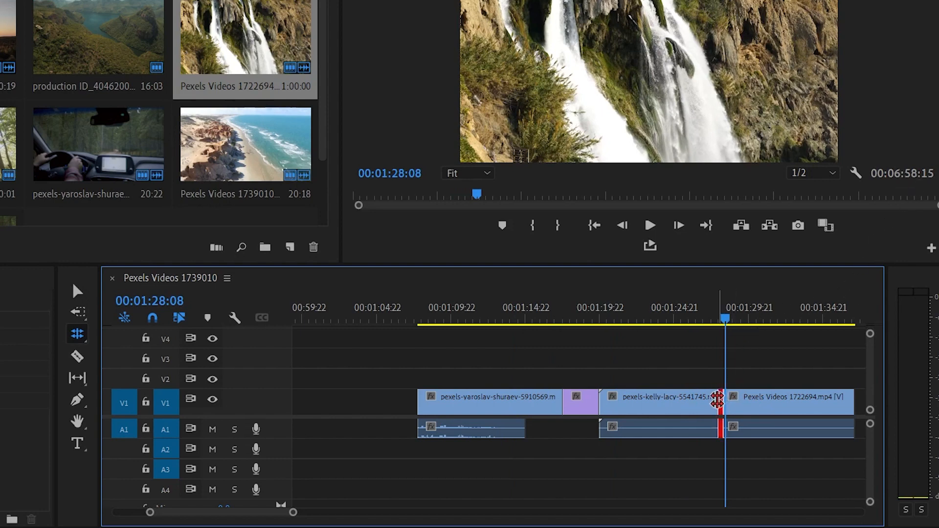
{"action": "left_click_drag", "start_coordinate": [717, 403], "coordinate": [689, 403]}
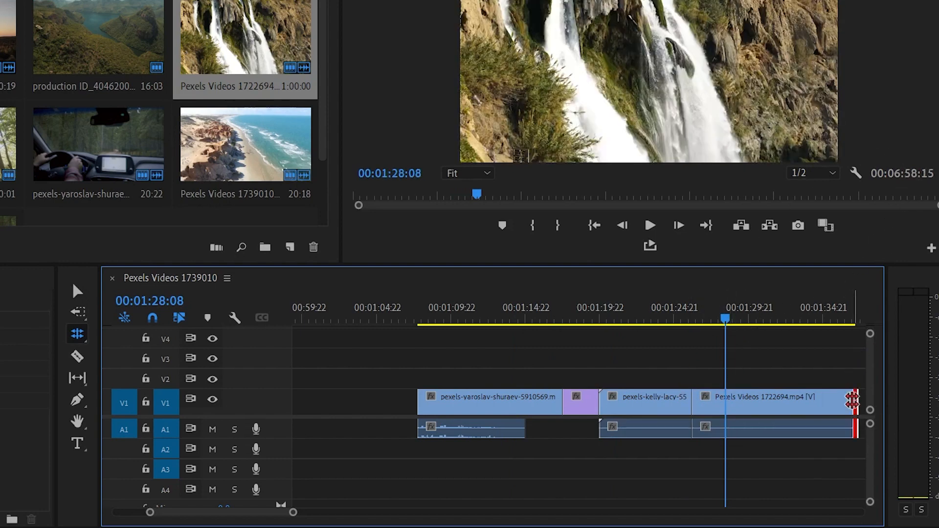
Trim the V1 group's outer ends inward so it starts at 00:01:12:00, and roll the cut into the purple clip about 1 second earlier.
{"action": "left_click_drag", "start_coordinate": [854, 402], "coordinate": [811, 402]}
{"action": "left_click_drag", "start_coordinate": [418, 404], "coordinate": [482, 400]}
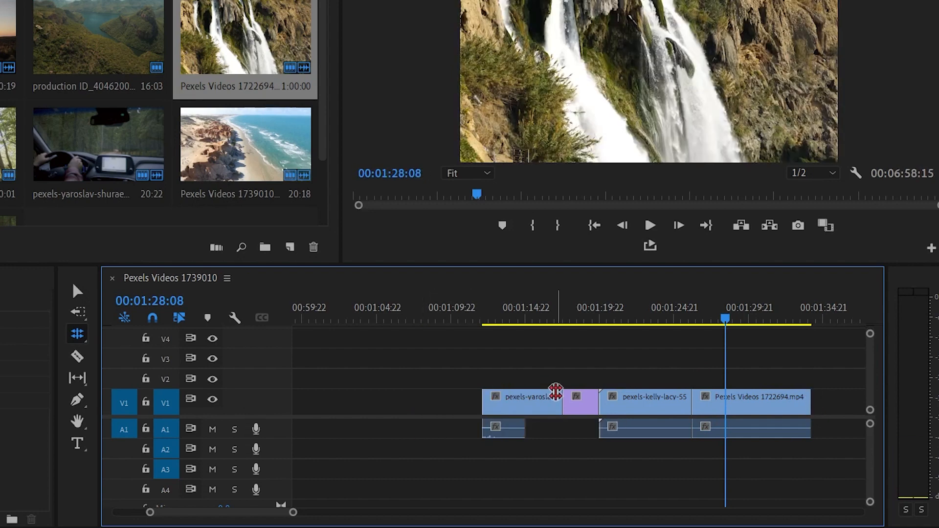
{"action": "mouse_move", "coordinate": [563, 399]}
{"action": "left_mouse_down"}
{"action": "mouse_move", "coordinate": [572, 402]}
{"action": "mouse_move", "coordinate": [551, 401]}
{"action": "left_mouse_up"}
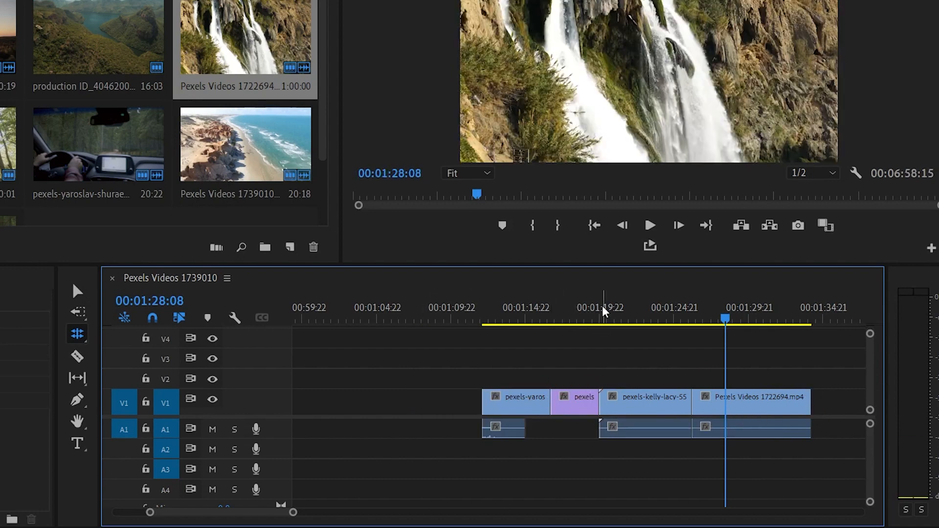
Choose the Rate Stretch Tool, and view the clip speed and duration settings of the pexels-kelly-lacy clip without applying changes.
{"action": "left_click", "coordinate": [79, 337]}
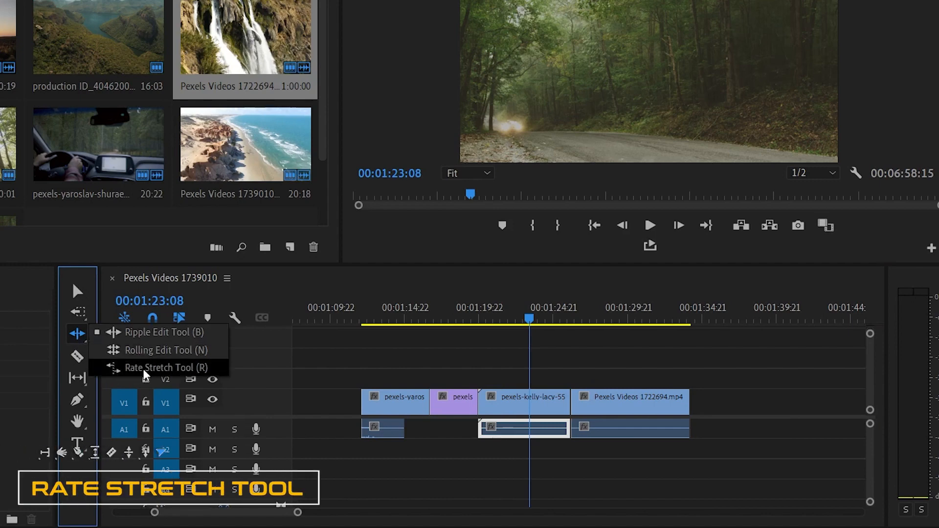
{"action": "left_click", "coordinate": [143, 369]}
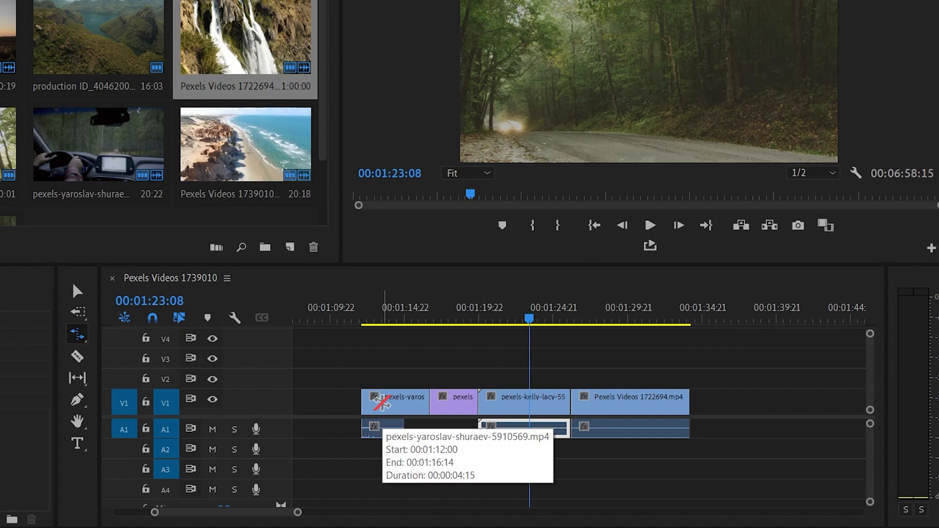
{"action": "key", "text": "v"}
{"action": "left_click", "coordinate": [504, 408]}
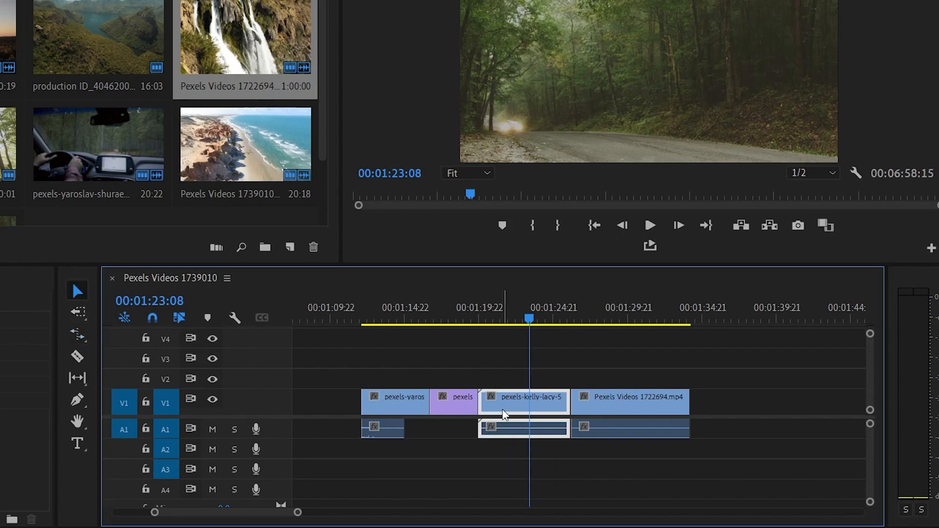
{"action": "key", "text": "ctrl+r"}
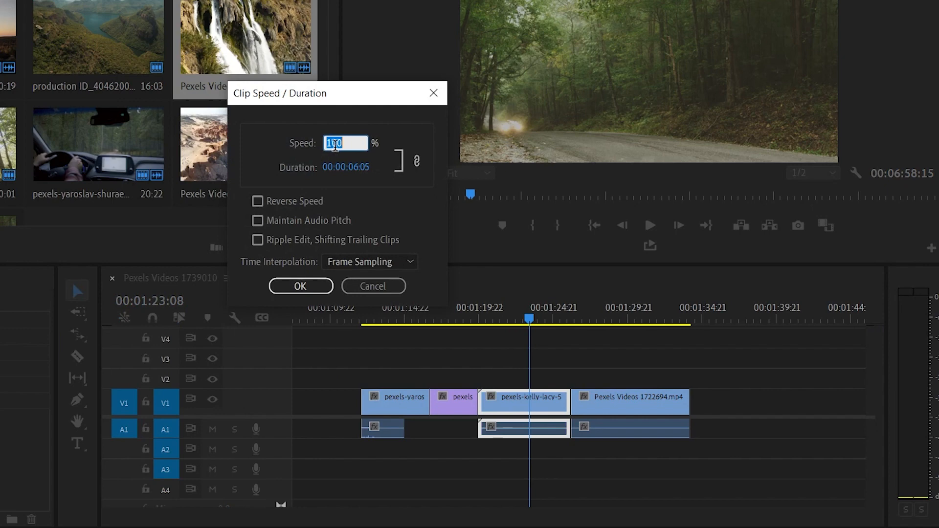
{"action": "left_click", "coordinate": [376, 287]}
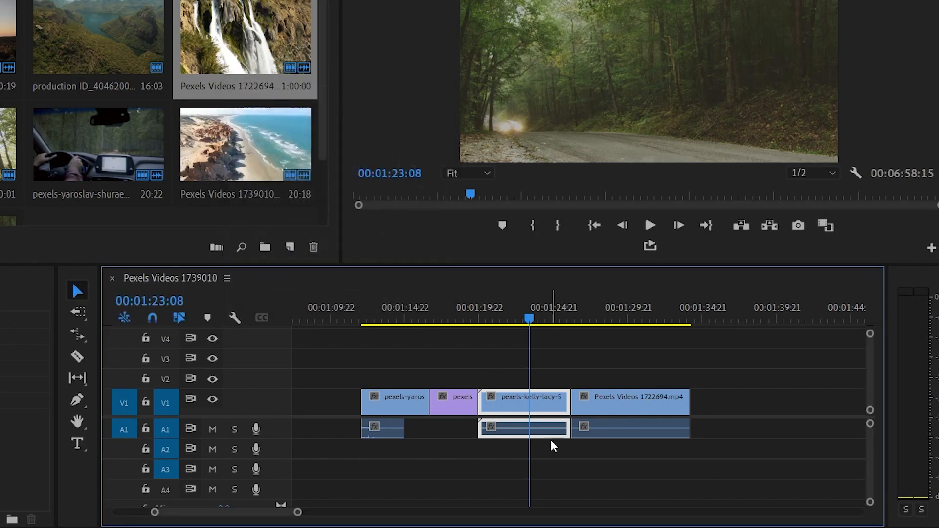
Preview the Pexels Videos 1722694 clip from about 00:01:28:20, and move its video from V1 up to V2.
{"action": "left_click", "coordinate": [591, 399]}
{"action": "left_click_drag", "start_coordinate": [545, 320], "coordinate": [614, 333]}
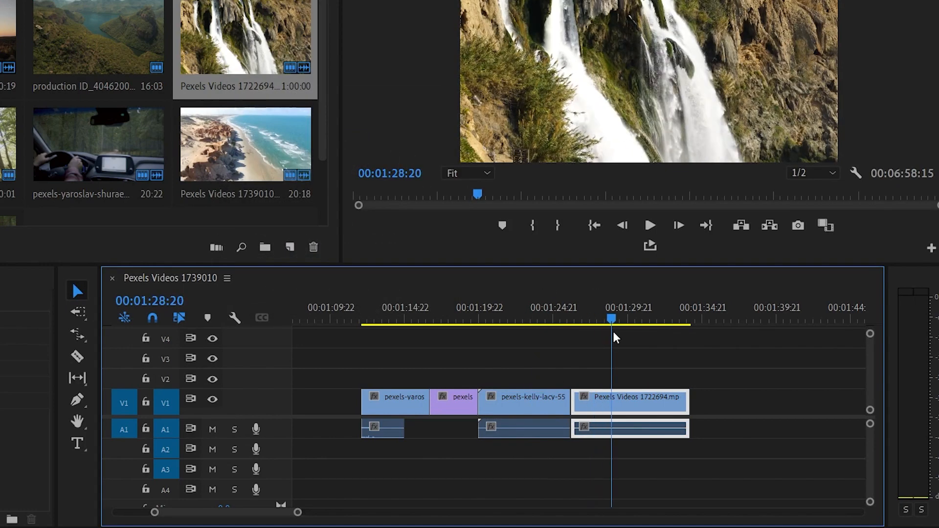
{"action": "key", "text": "space"}
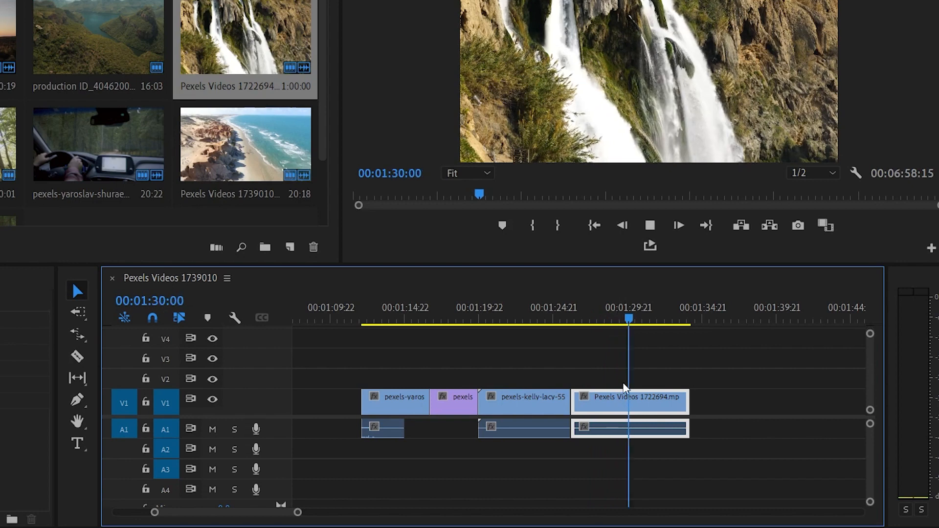
{"action": "key", "text": "space"}
{"action": "left_click_drag", "start_coordinate": [635, 408], "coordinate": [635, 387]}
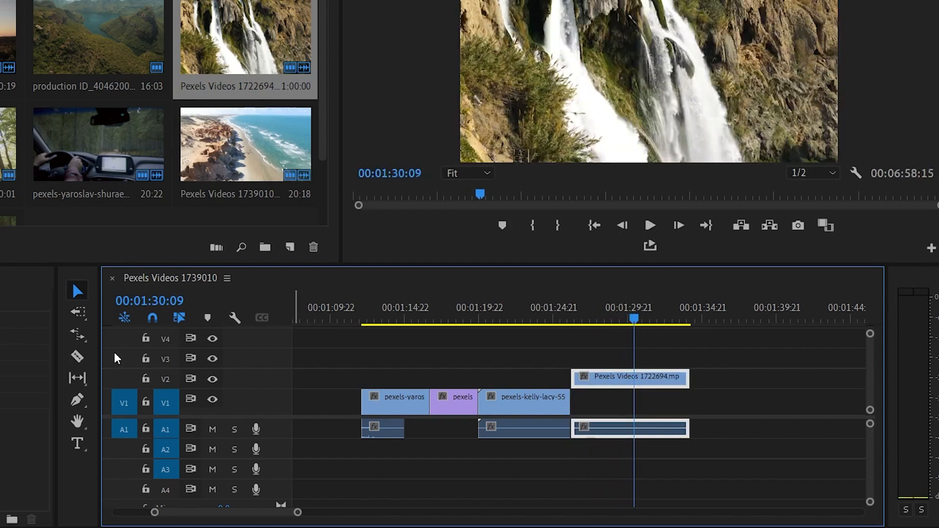
Rate-stretch the V2 Pexels Videos 1722694 clip to about 2 seconds from its start, preview it, and stretch its end out to 34.04% speed.
{"action": "left_click", "coordinate": [77, 333]}
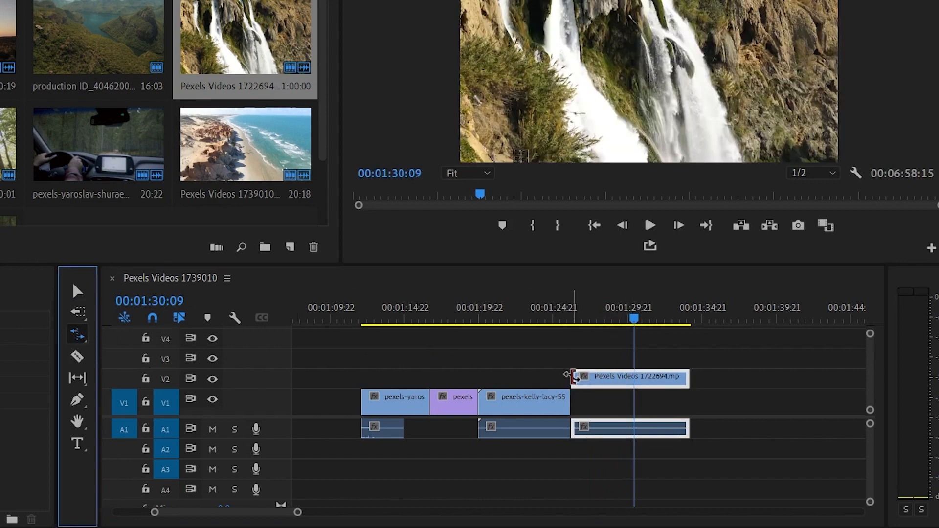
{"action": "left_click_drag", "start_coordinate": [572, 378], "coordinate": [665, 377]}
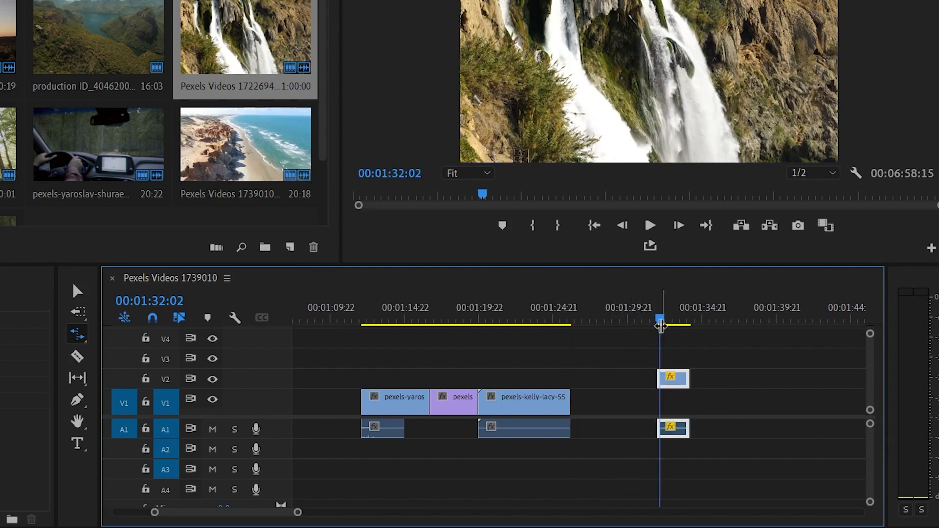
{"action": "key", "text": "space"}
{"action": "key", "text": "space"}
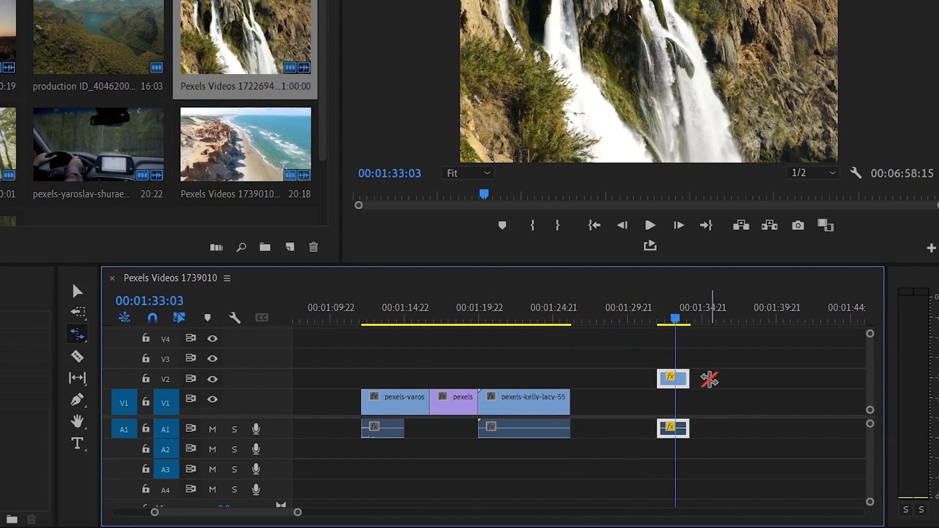
{"action": "left_click_drag", "start_coordinate": [689, 378], "coordinate": [775, 394]}
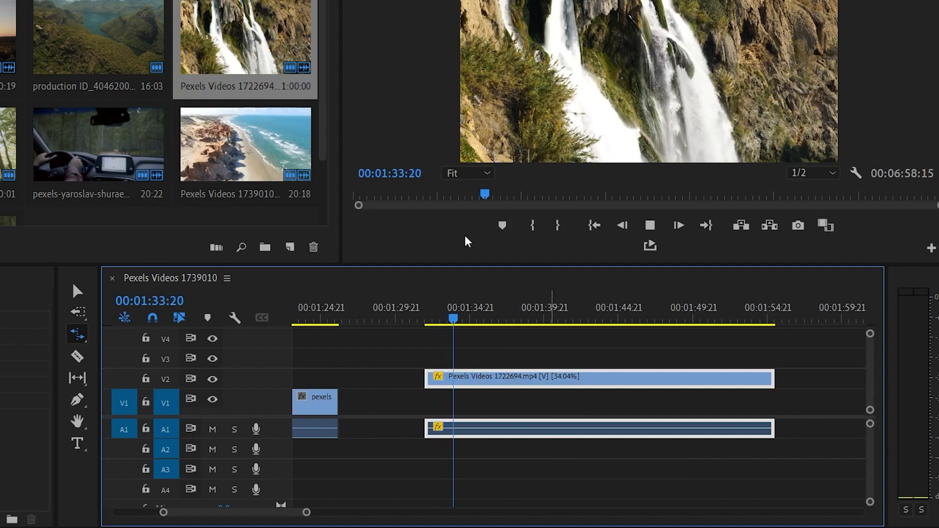
{"action": "left_click_drag", "start_coordinate": [774, 380], "coordinate": [780, 386]}
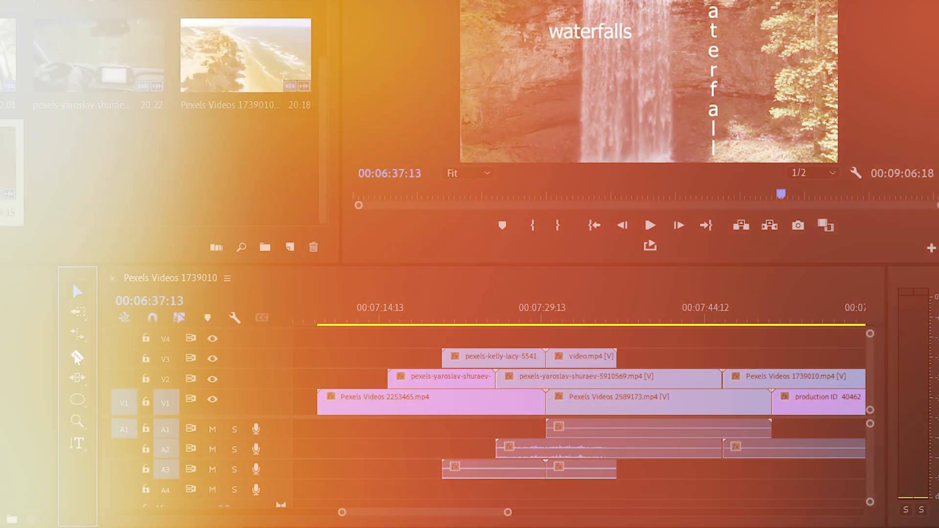
Use the Razor Tool to cut the V1 Pexels Videos 2253465 clip at three points and the purple V2 clip once.
{"action": "left_click", "coordinate": [77, 358]}
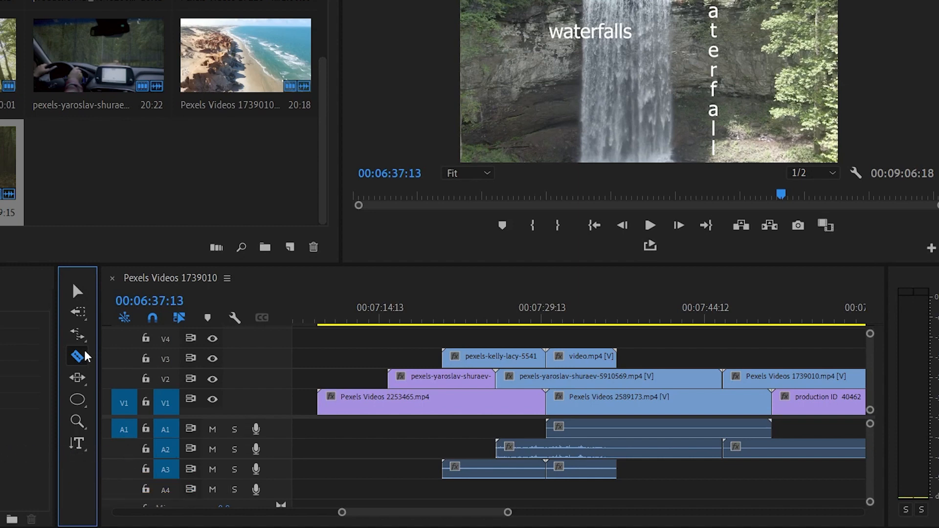
{"action": "left_click", "coordinate": [366, 403]}
{"action": "left_click", "coordinate": [423, 404]}
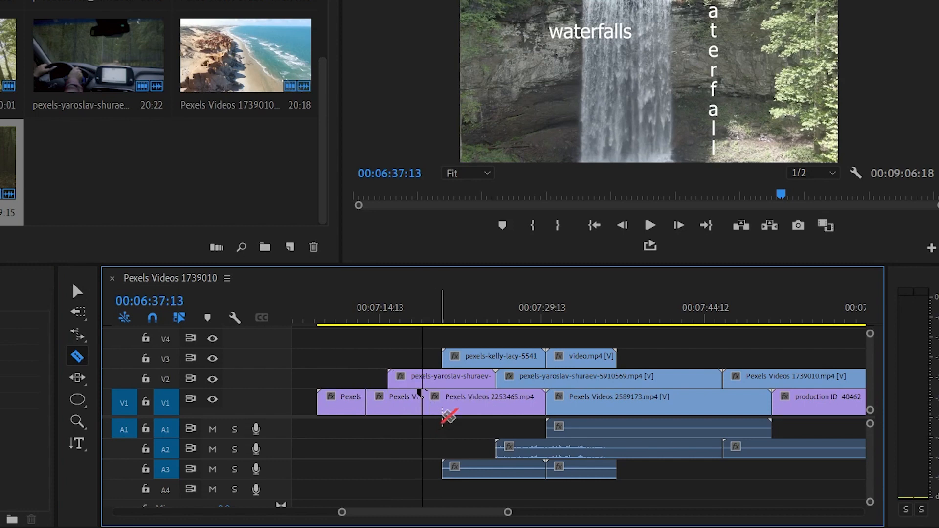
{"action": "left_click", "coordinate": [480, 398]}
{"action": "left_click", "coordinate": [432, 380]}
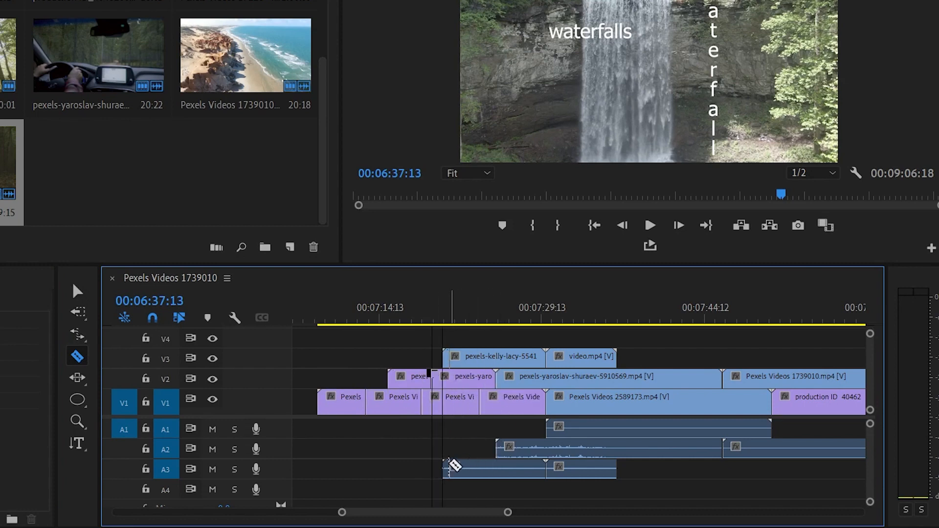
Razor the V3 pexels-kelly-lacy clip at two points, and add two more cuts on the purple V1 clip and one on the purple V2 clip.
{"action": "left_click", "coordinate": [471, 357]}
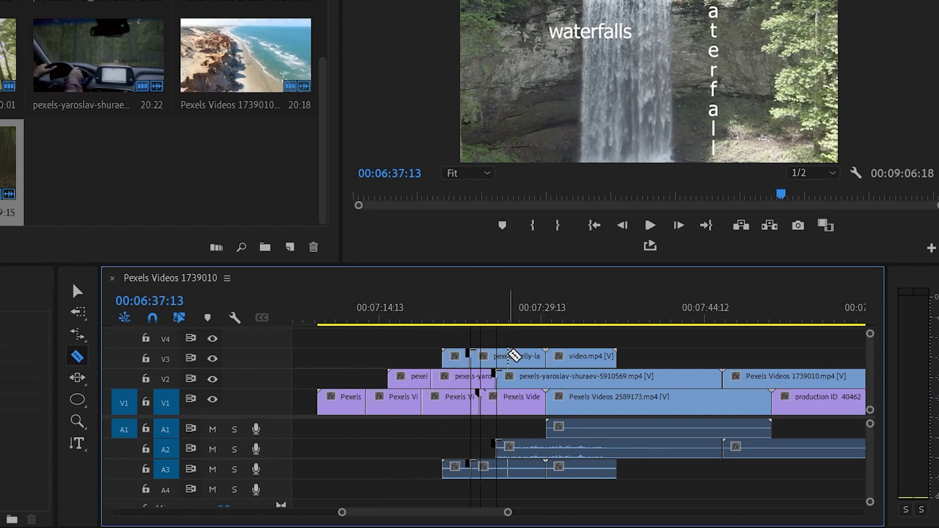
{"action": "left_click", "coordinate": [509, 357]}
{"action": "left_click", "coordinate": [520, 402]}
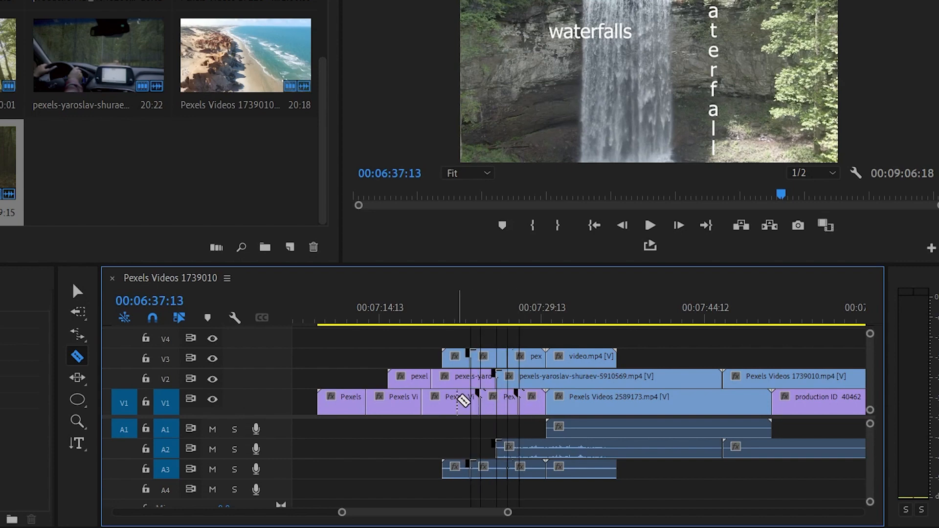
{"action": "left_click", "coordinate": [453, 396]}
{"action": "left_click", "coordinate": [462, 381]}
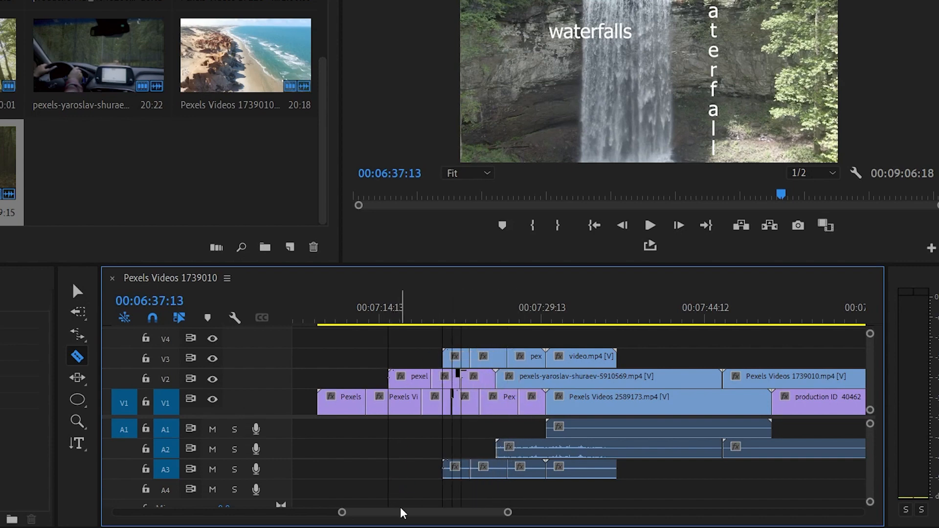
Razor all tracks together at four points between about 00:07:40 and 00:07:56, and cut the V2 Pexels Videos 1739010 clip on its own.
{"action": "left_click_drag", "start_coordinate": [401, 513], "coordinate": [410, 512]}
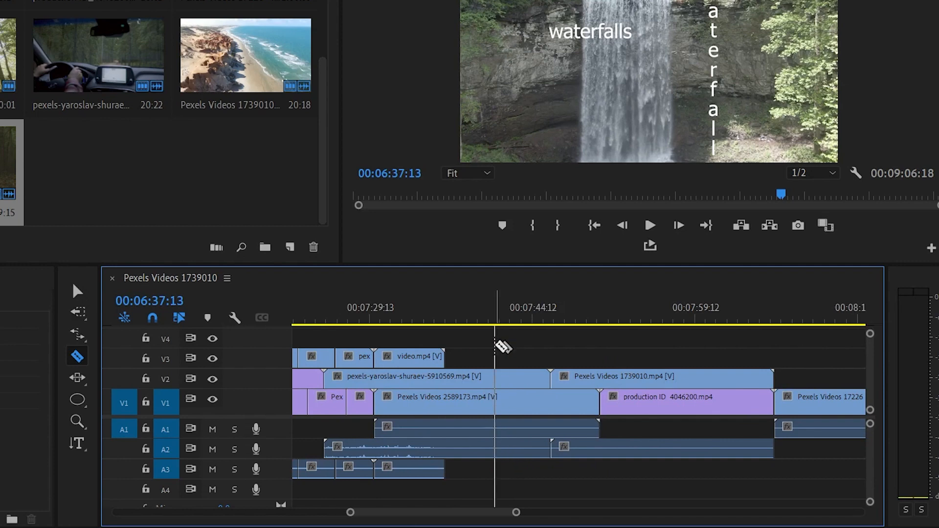
{"action": "left_click", "coordinate": [488, 415], "text": "shift"}
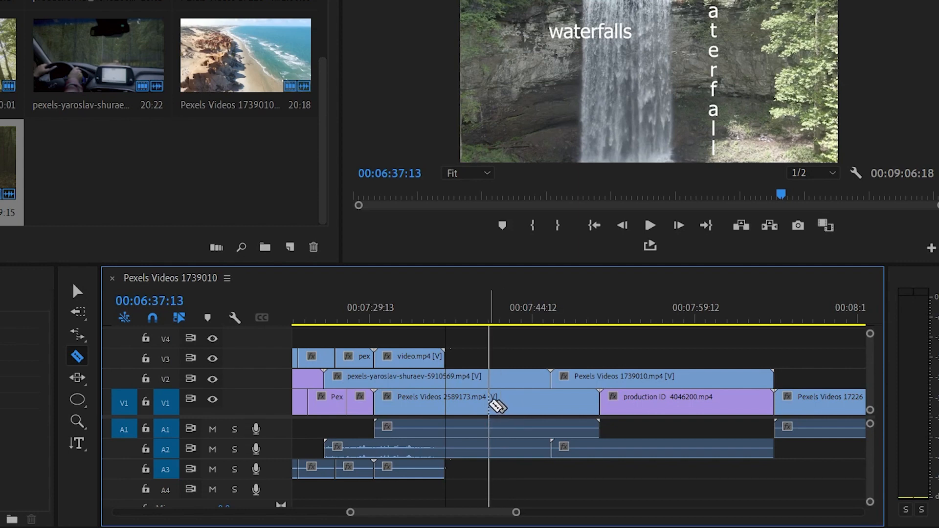
{"action": "left_click", "coordinate": [535, 421], "text": "shift"}
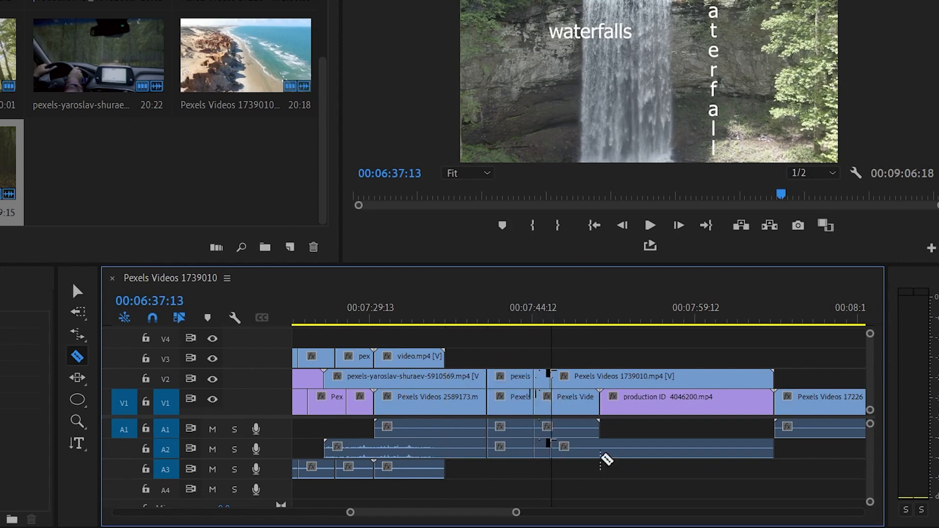
{"action": "left_click", "coordinate": [611, 459], "text": "shift"}
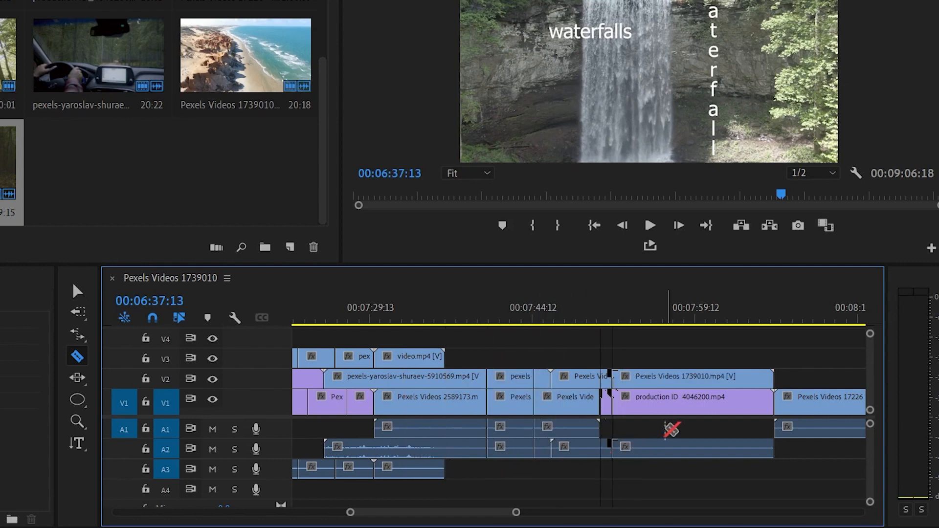
{"action": "left_click", "coordinate": [660, 427], "text": "shift"}
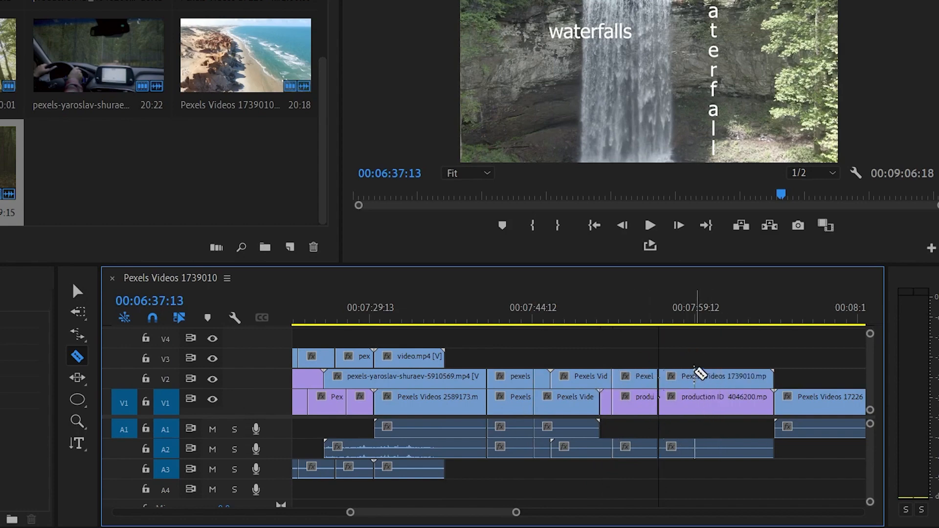
{"action": "left_click", "coordinate": [696, 373]}
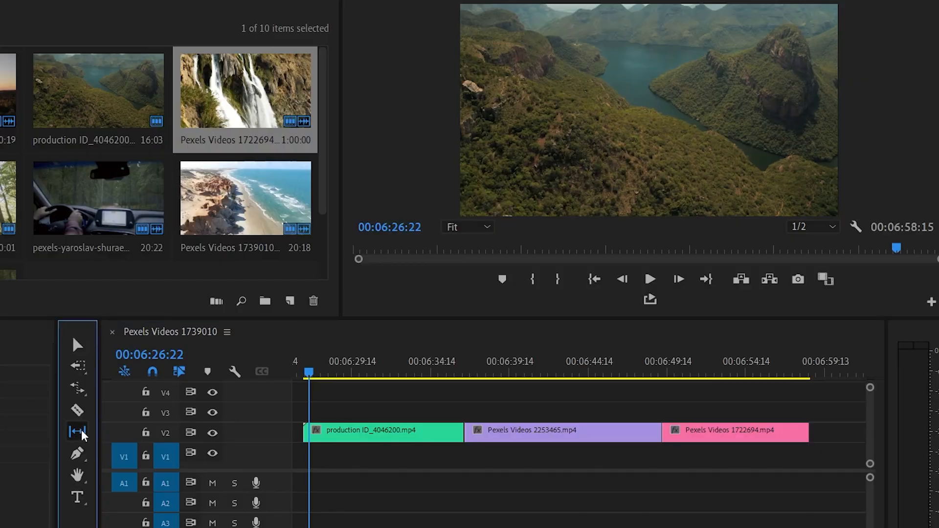
Return to the Selection Tool and set the label colour of the green production ID_4046200 clip on V2 to Teal.
{"action": "left_click", "coordinate": [76, 431]}
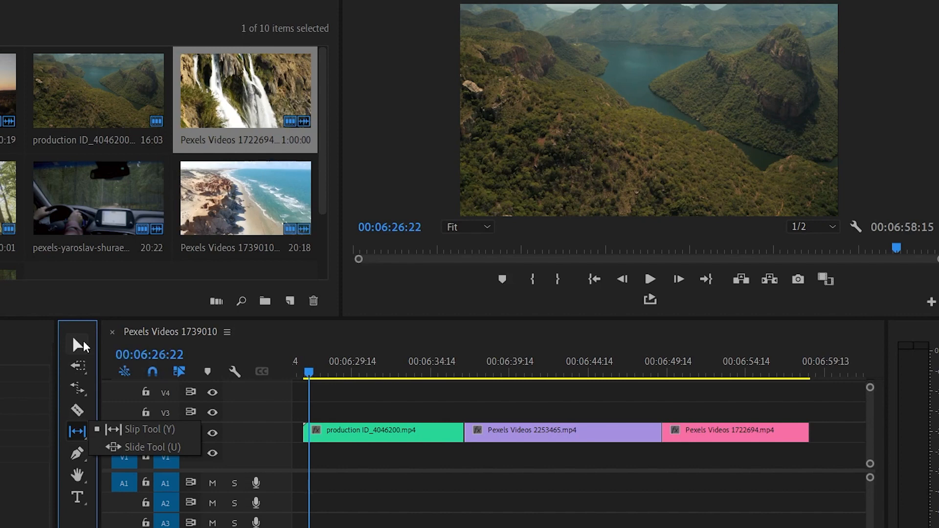
{"action": "left_click", "coordinate": [84, 341]}
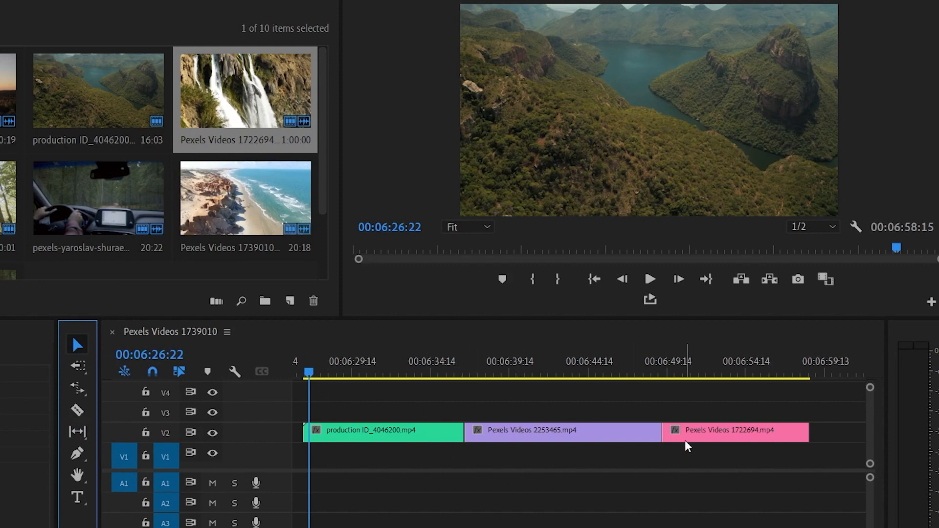
{"action": "left_click", "coordinate": [432, 437]}
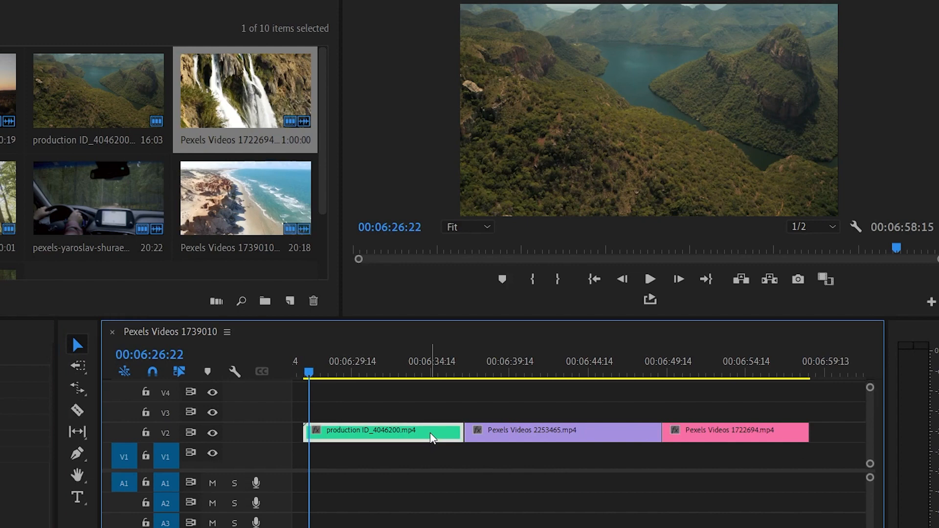
{"action": "right_click", "coordinate": [379, 436]}
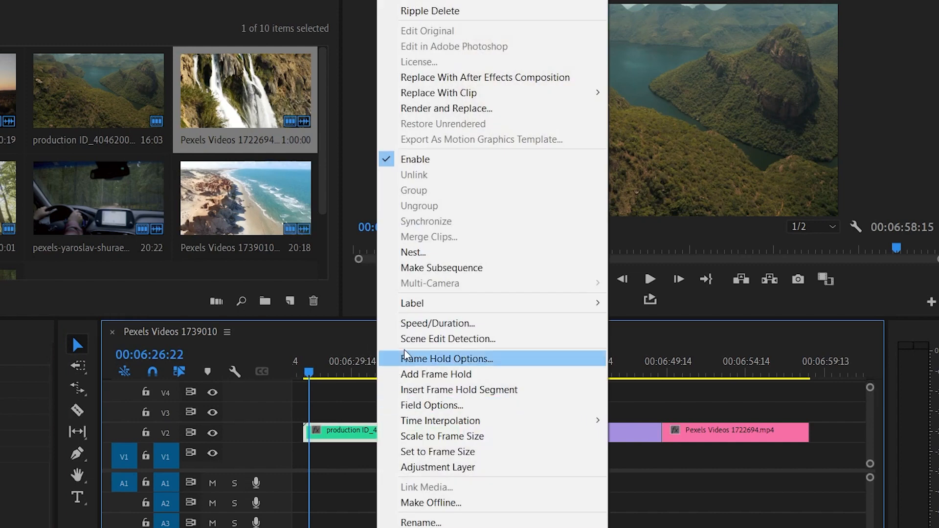
{"action": "mouse_move", "coordinate": [423, 308]}
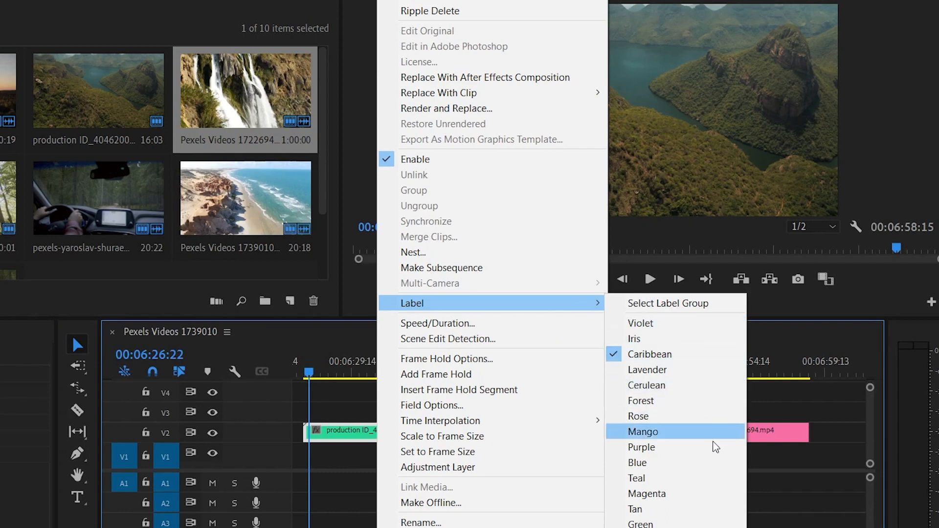
{"action": "left_click", "coordinate": [713, 479]}
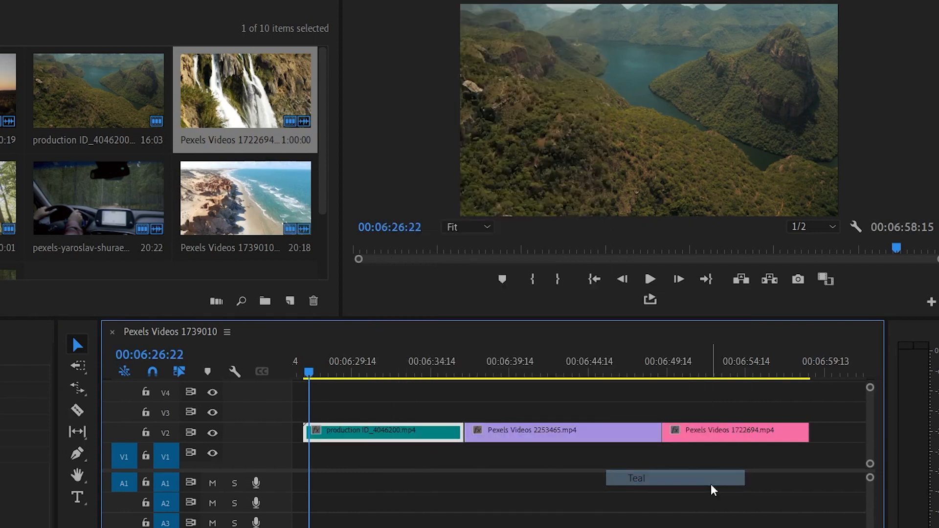
Move the playhead to 00:06:42:15 and select the purple Pexels Videos 2253465 clip on V2.
{"action": "left_click", "coordinate": [509, 410]}
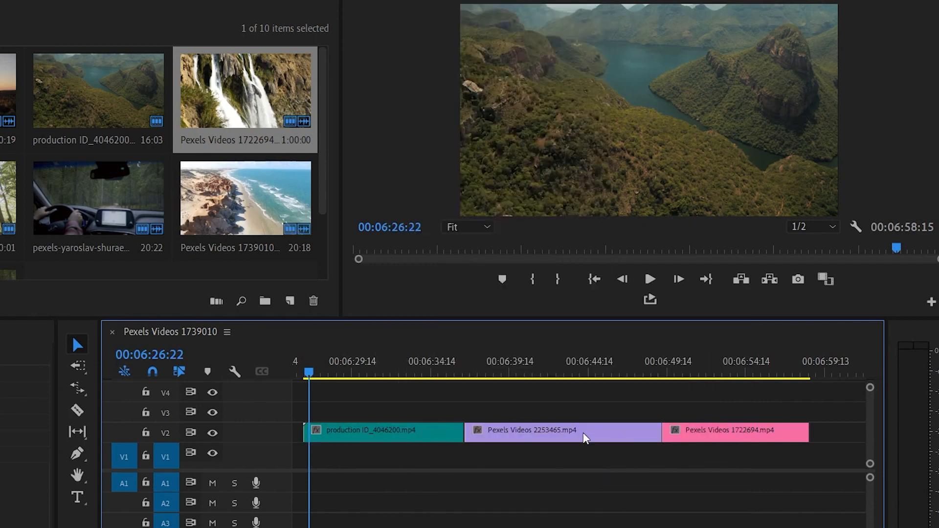
{"action": "left_click_drag", "start_coordinate": [310, 374], "coordinate": [557, 377]}
{"action": "left_click", "coordinate": [567, 437]}
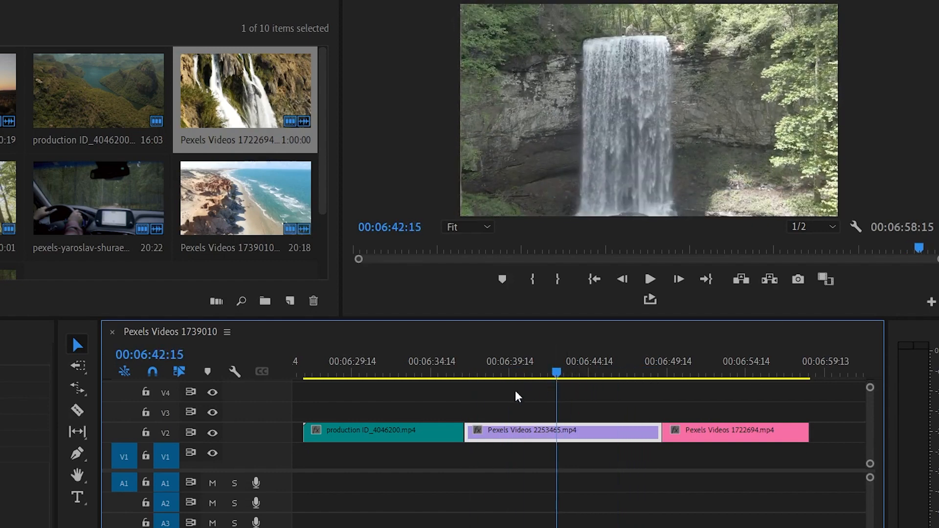
{"action": "left_click", "coordinate": [66, 413]}
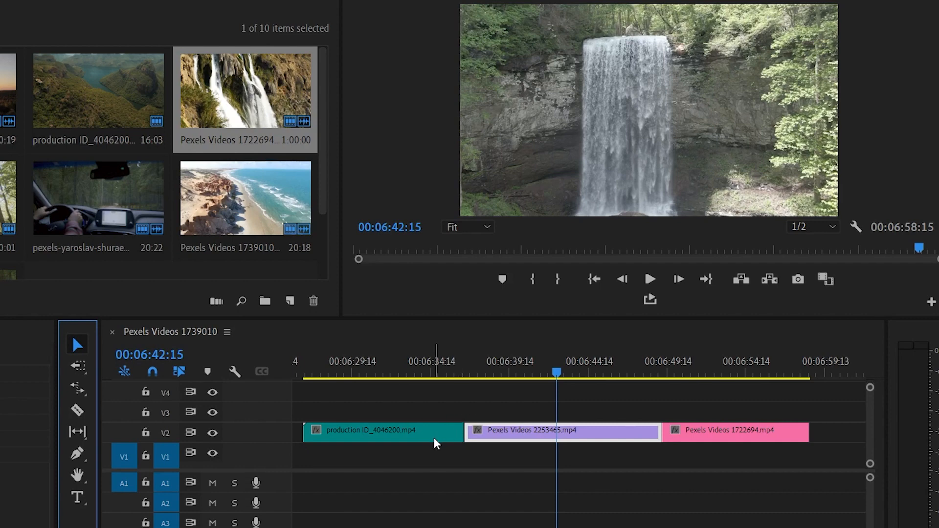
Move the teal production ID_4046200 and pink Pexels Videos 1722694 clips up to V3, and extend the purple V2 clip at both ends.
{"action": "left_click_drag", "start_coordinate": [455, 435], "coordinate": [421, 416]}
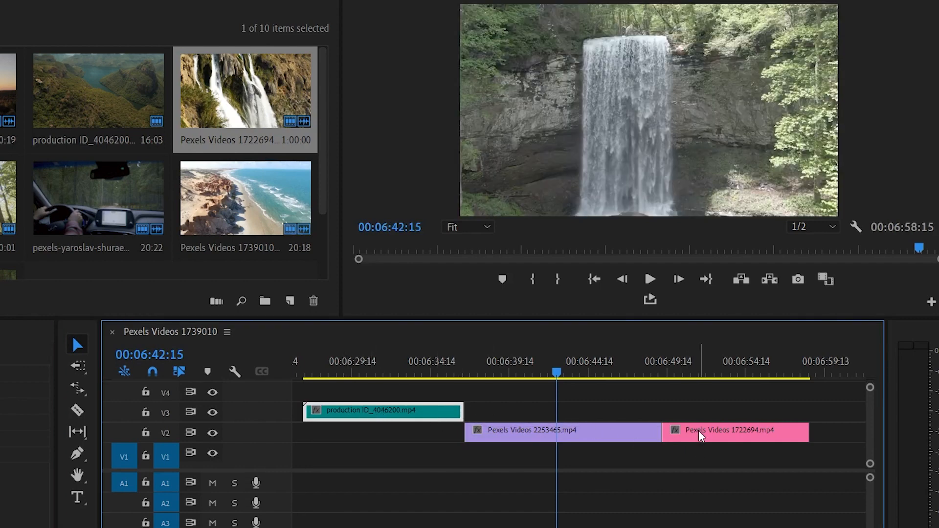
{"action": "left_click_drag", "start_coordinate": [702, 436], "coordinate": [698, 413]}
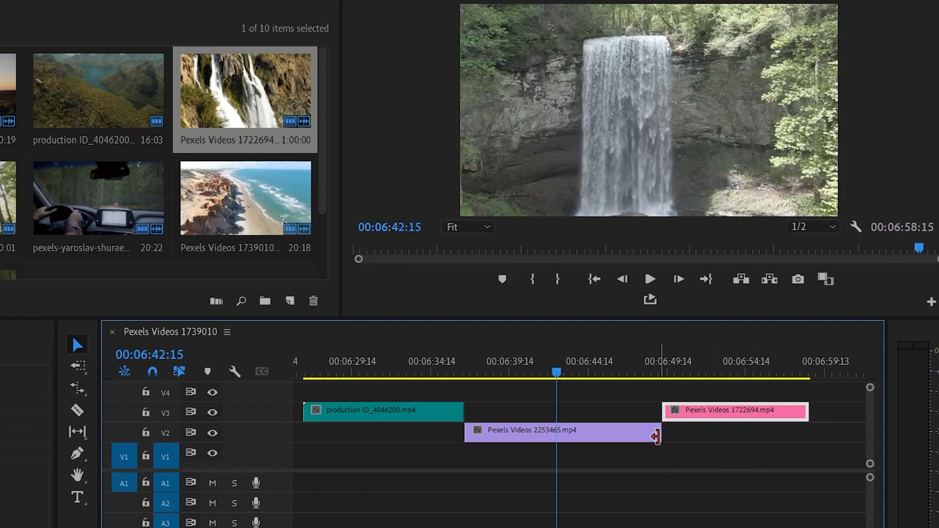
{"action": "left_click_drag", "start_coordinate": [657, 435], "coordinate": [730, 435]}
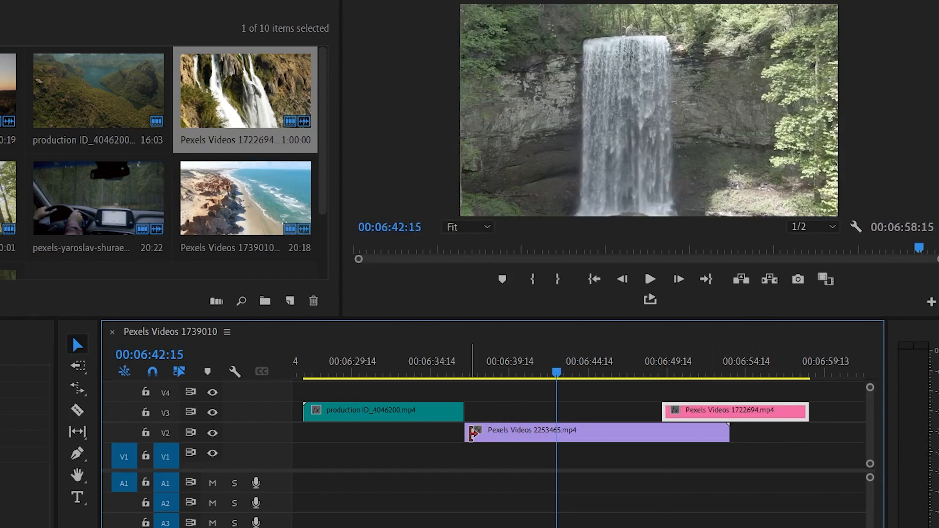
{"action": "left_click_drag", "start_coordinate": [472, 433], "coordinate": [362, 427]}
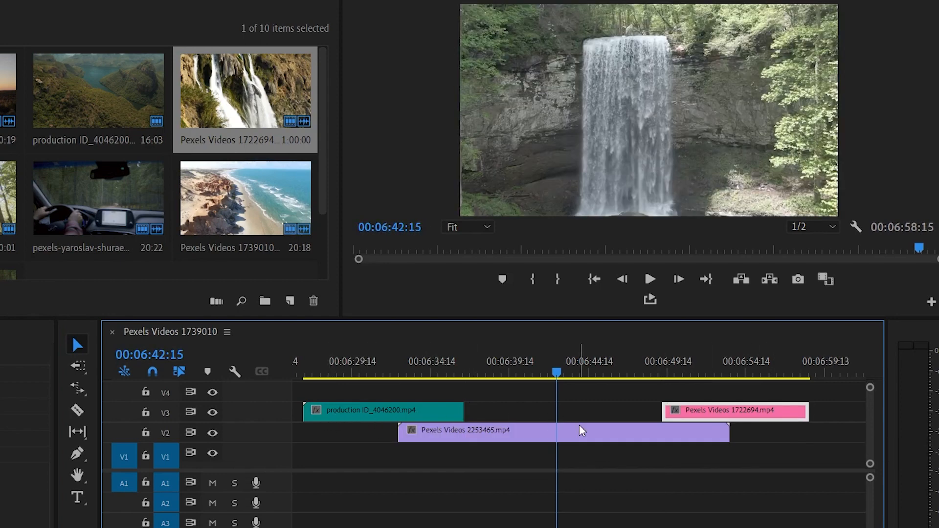
Shift the extended purple clip back and forth along V2 beneath the V3 clips, with the playhead at 00:06:49:05.
{"action": "mouse_move", "coordinate": [581, 431]}
{"action": "left_mouse_down"}
{"action": "mouse_move", "coordinate": [555, 430]}
{"action": "mouse_move", "coordinate": [577, 441]}
{"action": "mouse_move", "coordinate": [612, 430]}
{"action": "mouse_move", "coordinate": [571, 430]}
{"action": "left_mouse_up"}
{"action": "left_click_drag", "start_coordinate": [558, 374], "coordinate": [664, 394]}
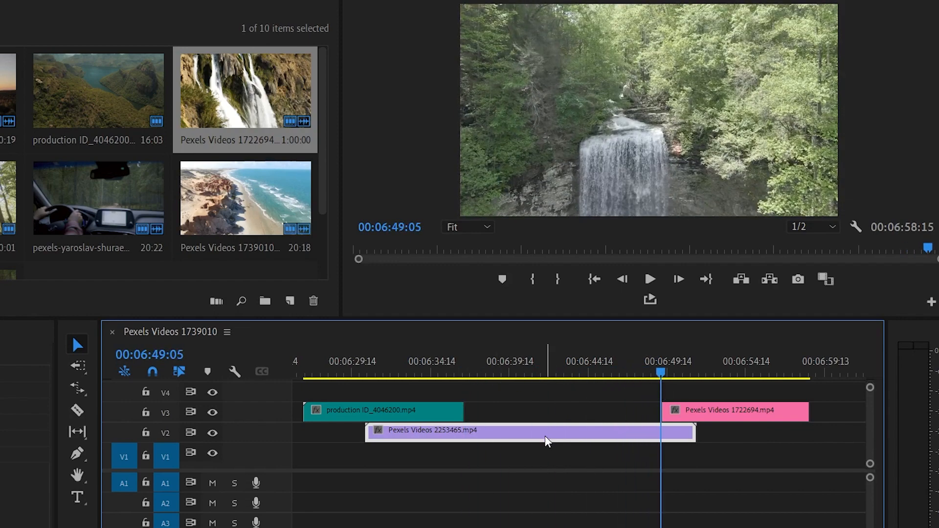
{"action": "left_click_drag", "start_coordinate": [547, 442], "coordinate": [568, 441]}
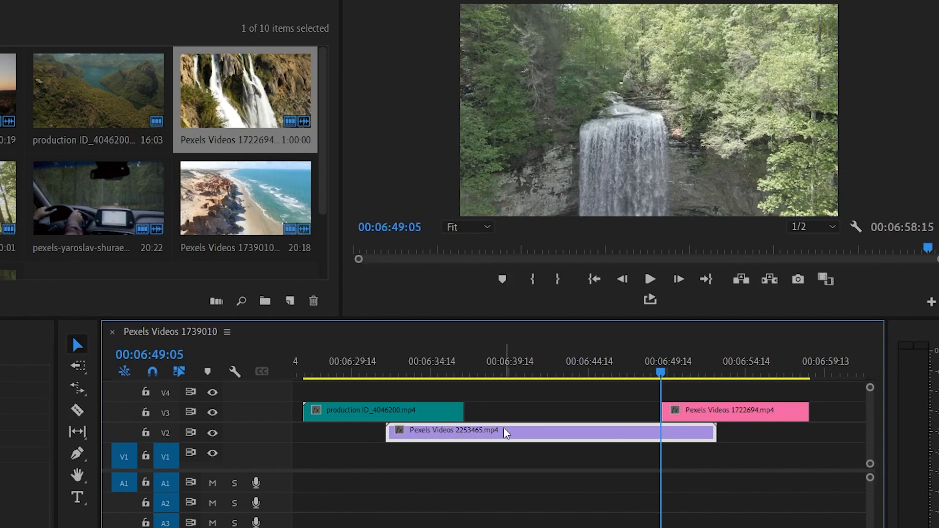
{"action": "left_click_drag", "start_coordinate": [506, 433], "coordinate": [547, 429]}
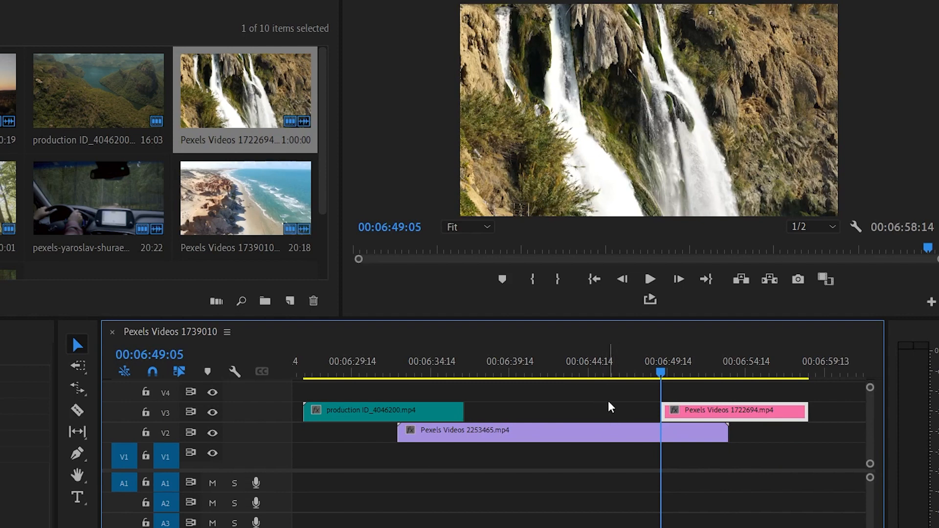
Drop the teal and pink clips back onto V2 over the purple clip's ends, and move the playhead to 00:06:39:11.
{"action": "left_click_drag", "start_coordinate": [387, 416], "coordinate": [388, 430]}
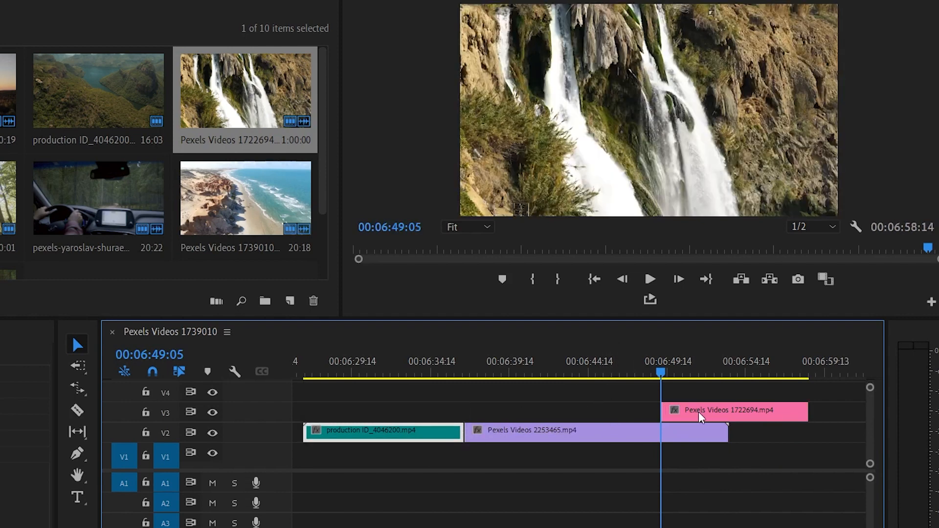
{"action": "left_click_drag", "start_coordinate": [702, 414], "coordinate": [699, 424]}
{"action": "left_click_drag", "start_coordinate": [660, 365], "coordinate": [508, 375]}
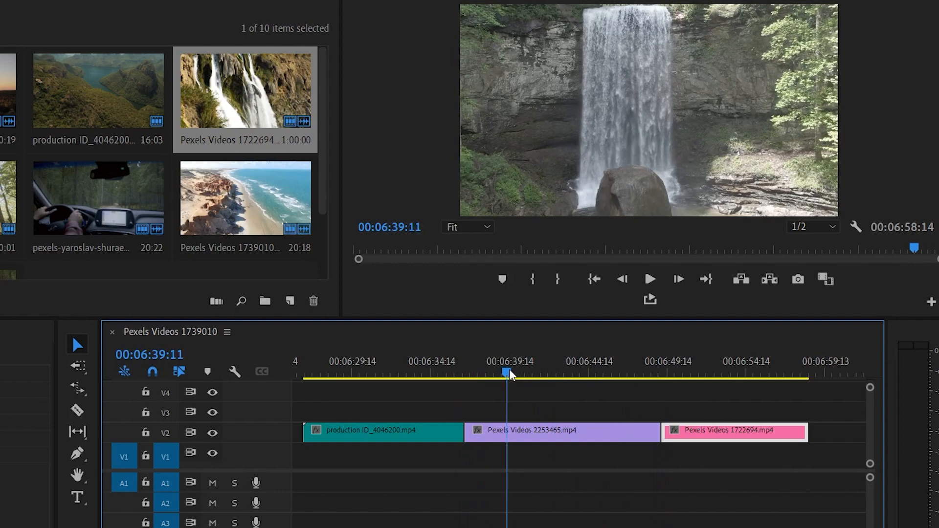
Slip the footage inside the purple Pexels Videos 2253465 clip earlier and later with the Slip Tool, and scrub through the clip to its end.
{"action": "left_click", "coordinate": [77, 432]}
{"action": "left_click", "coordinate": [125, 432]}
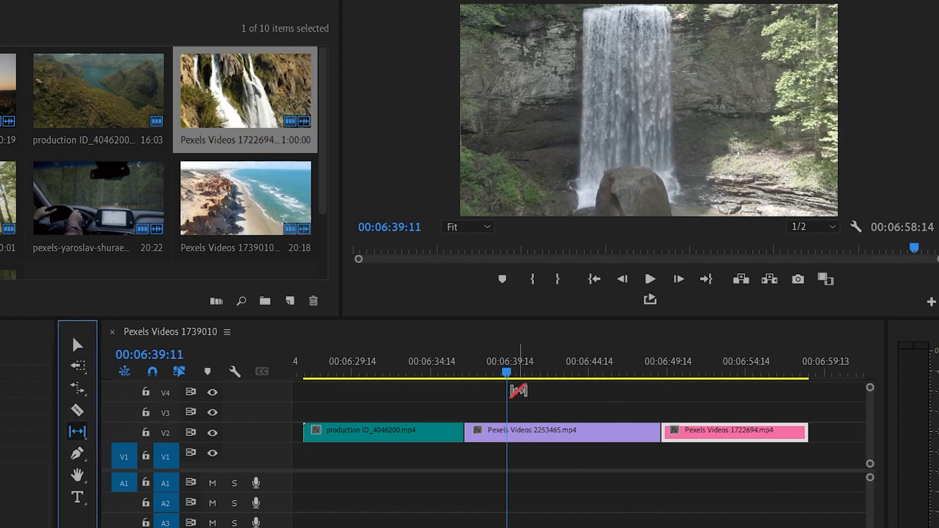
{"action": "left_click_drag", "start_coordinate": [543, 434], "coordinate": [524, 430]}
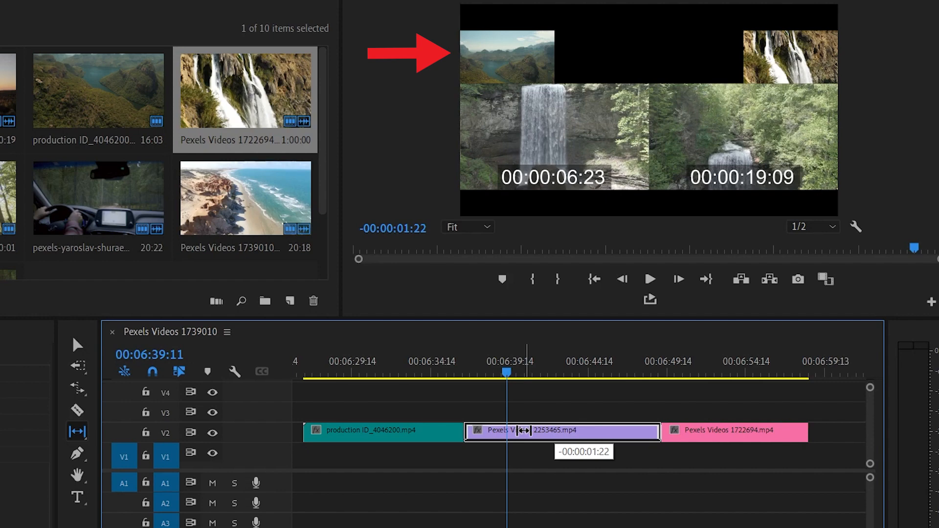
{"action": "mouse_move", "coordinate": [523, 430]}
{"action": "left_mouse_down"}
{"action": "mouse_move", "coordinate": [553, 430]}
{"action": "mouse_move", "coordinate": [523, 426]}
{"action": "left_mouse_up"}
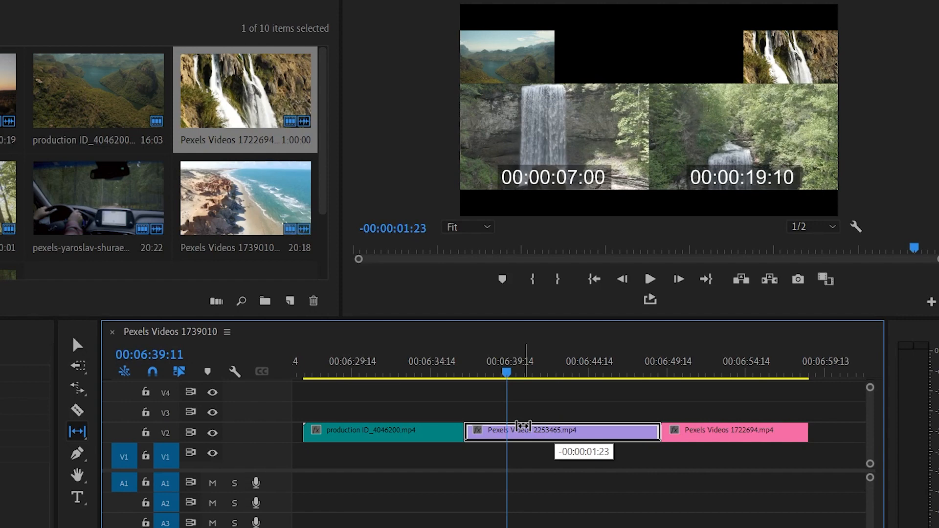
{"action": "left_click_drag", "start_coordinate": [522, 427], "coordinate": [654, 436]}
{"action": "left_click_drag", "start_coordinate": [508, 374], "coordinate": [462, 423]}
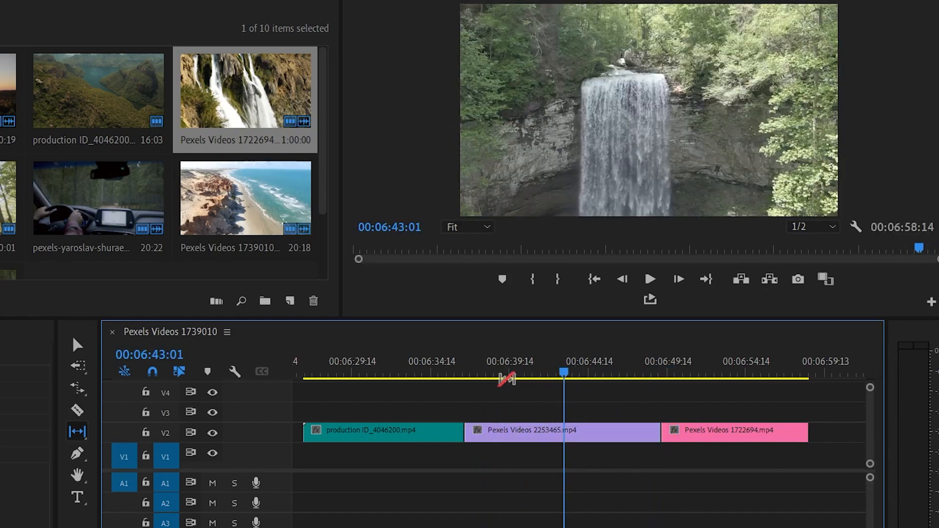
{"action": "left_click_drag", "start_coordinate": [564, 374], "coordinate": [658, 400]}
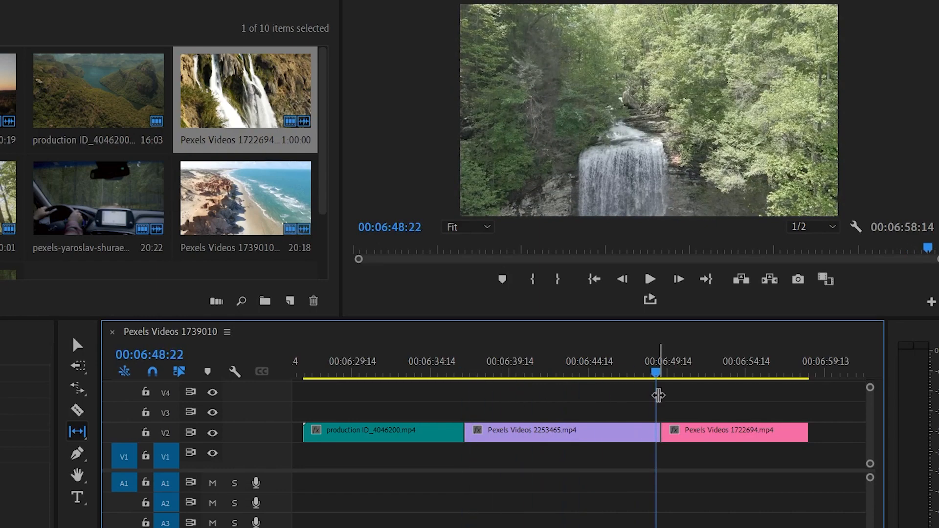
Slide the purple V2 clip about 4 seconds earlier between its neighbours with the Slide Tool, with the playhead at 00:06:43:09.
{"action": "left_click", "coordinate": [77, 432]}
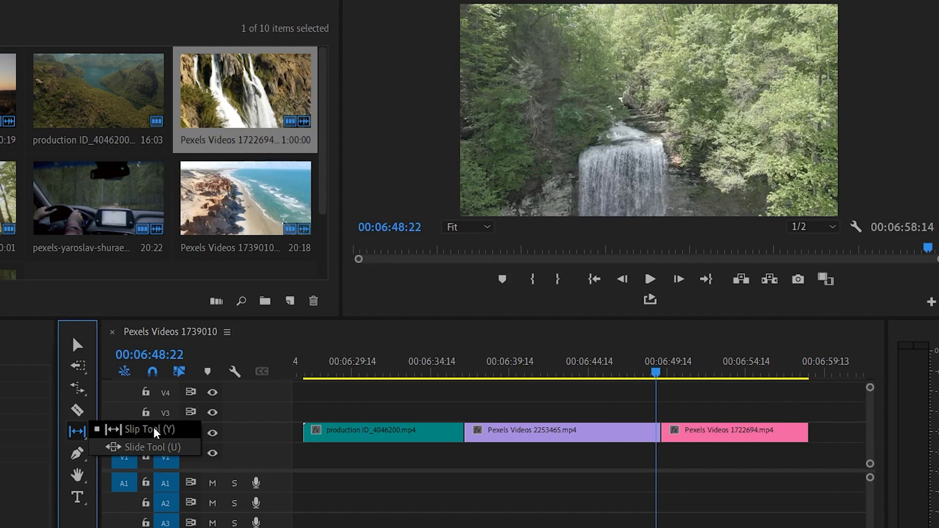
{"action": "left_click", "coordinate": [161, 446]}
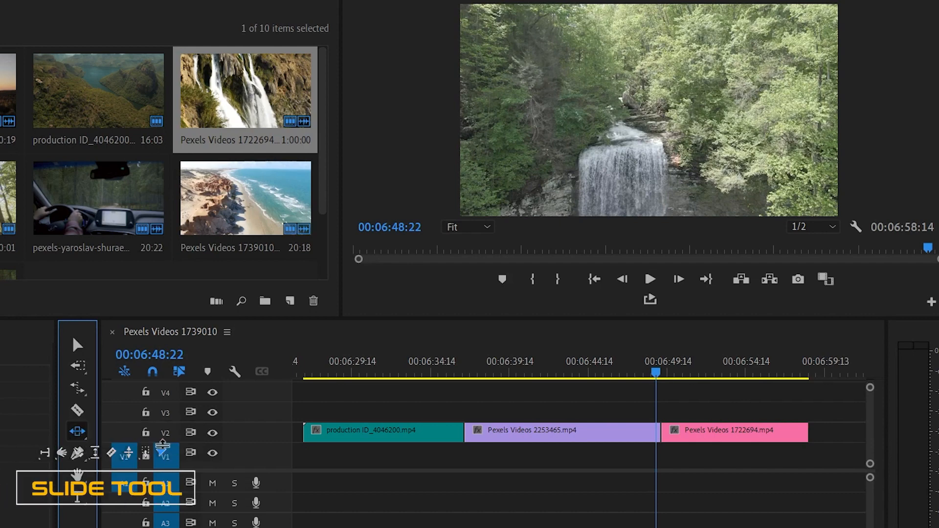
{"action": "left_click_drag", "start_coordinate": [656, 374], "coordinate": [570, 374]}
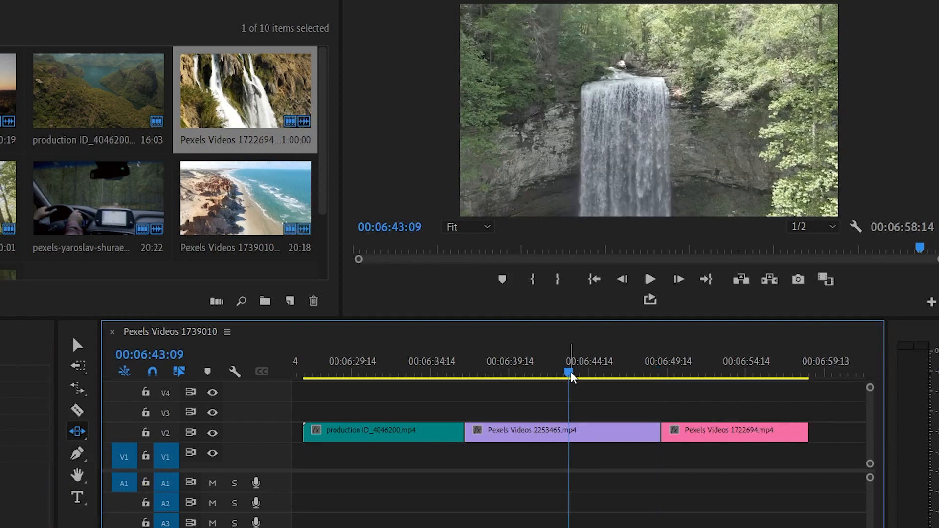
{"action": "left_click_drag", "start_coordinate": [577, 434], "coordinate": [511, 421]}
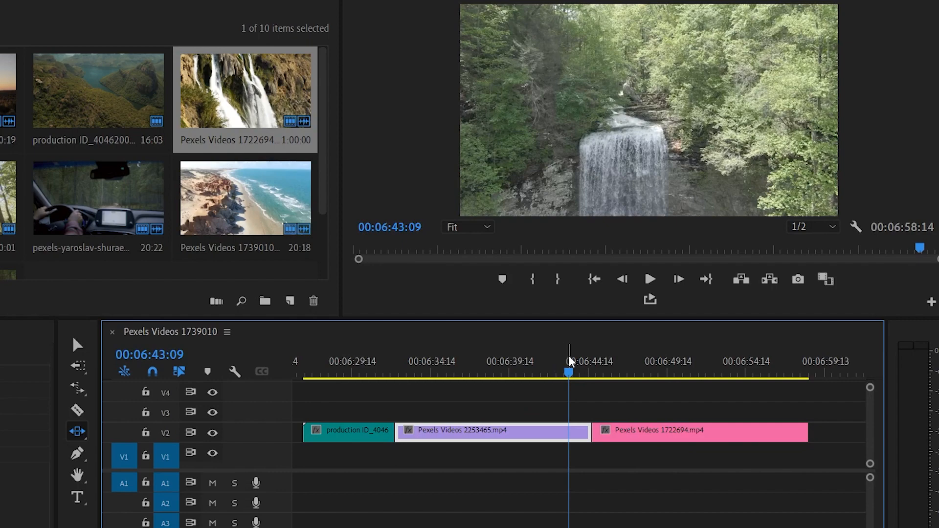
Scrub from the purple clip into the pink clip, stopping at 00:06:46:06, and slide the purple clip about 2 seconds later.
{"action": "left_click_drag", "start_coordinate": [568, 373], "coordinate": [450, 376]}
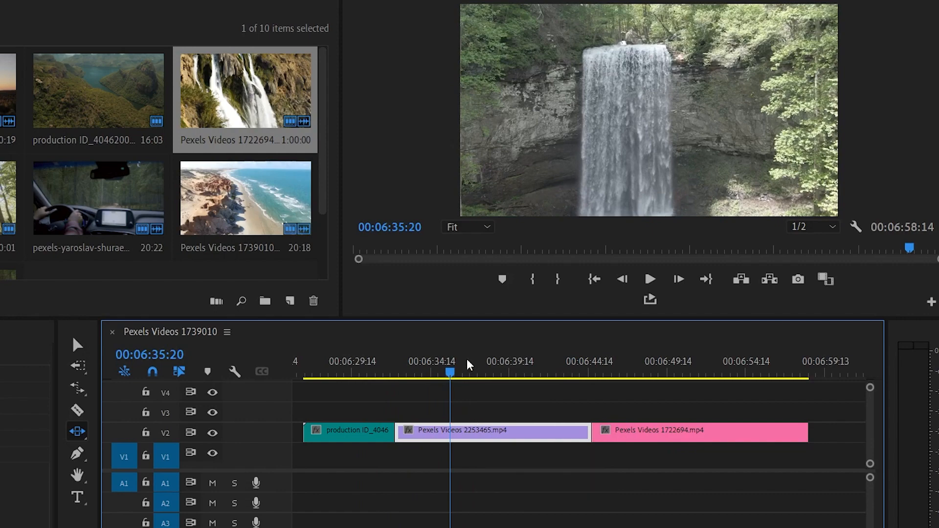
{"action": "left_click_drag", "start_coordinate": [468, 365], "coordinate": [615, 376]}
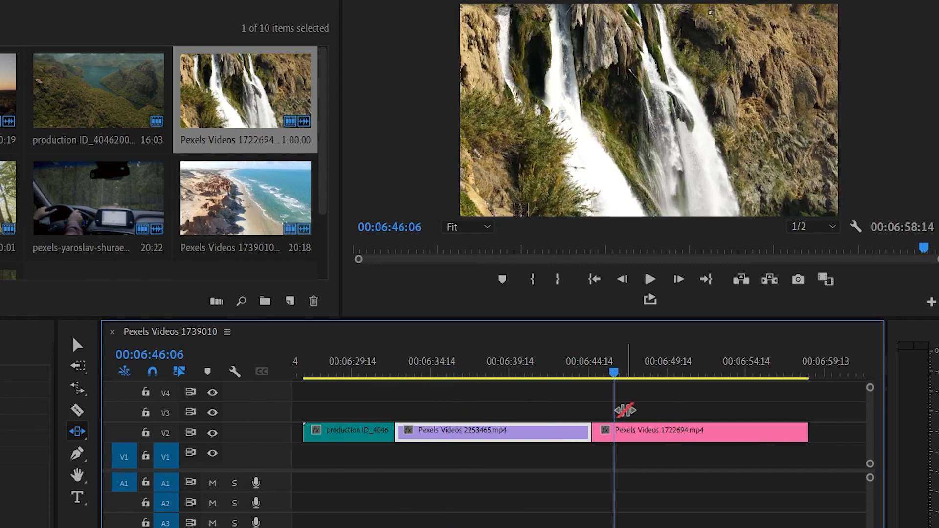
{"action": "left_click_drag", "start_coordinate": [526, 432], "coordinate": [585, 439]}
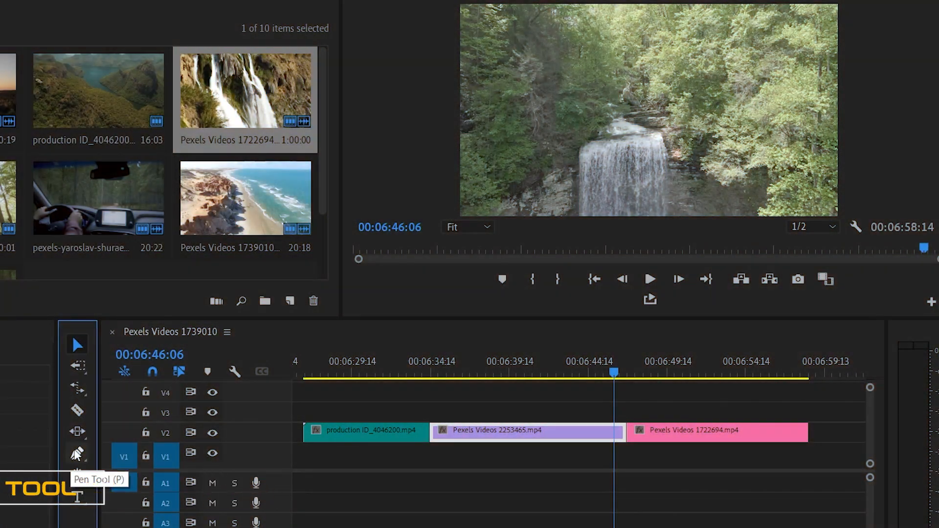
Draw a closed seven-point polygon over the trees in the upper left of the video frame with the Pen Tool.
{"action": "left_click", "coordinate": [76, 454]}
{"action": "left_click", "coordinate": [537, 19]}
{"action": "left_click", "coordinate": [509, 75]}
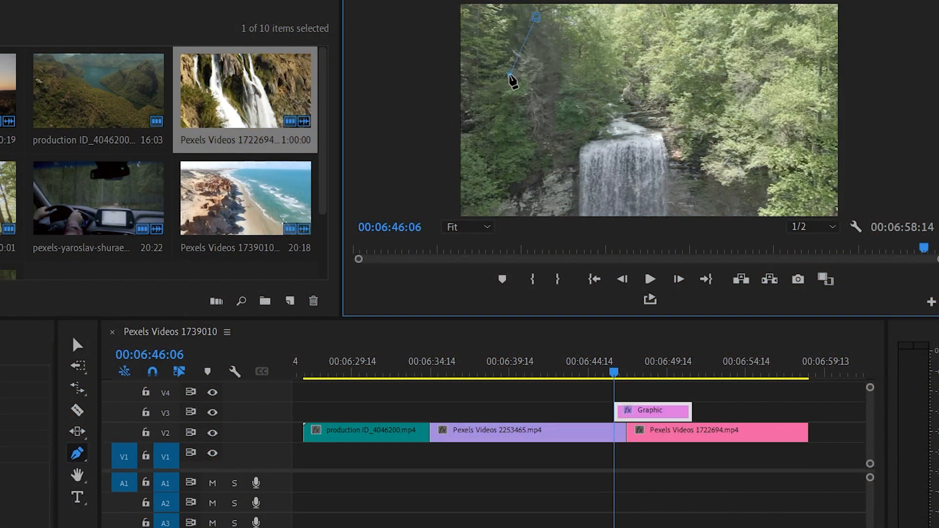
{"action": "left_click", "coordinate": [529, 123]}
{"action": "left_click", "coordinate": [593, 126]}
{"action": "left_click", "coordinate": [615, 96]}
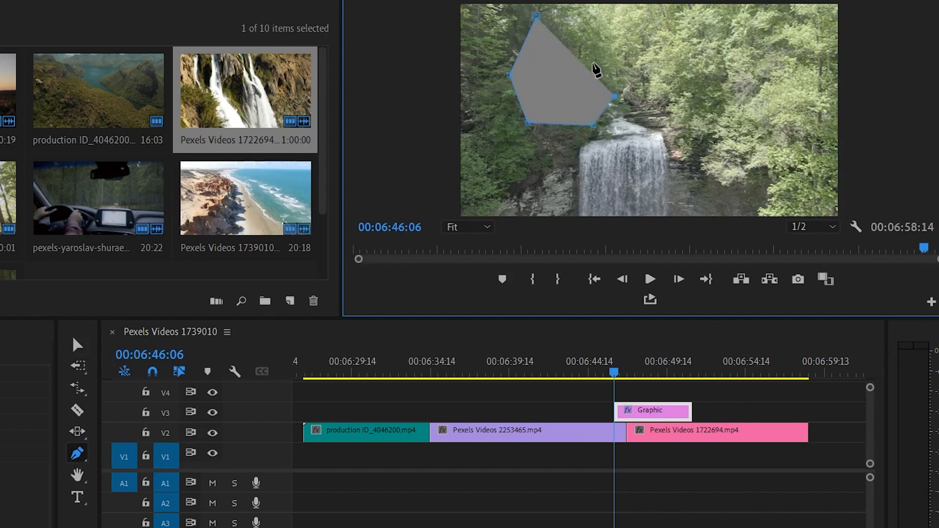
{"action": "left_click", "coordinate": [593, 62]}
{"action": "left_click", "coordinate": [569, 20]}
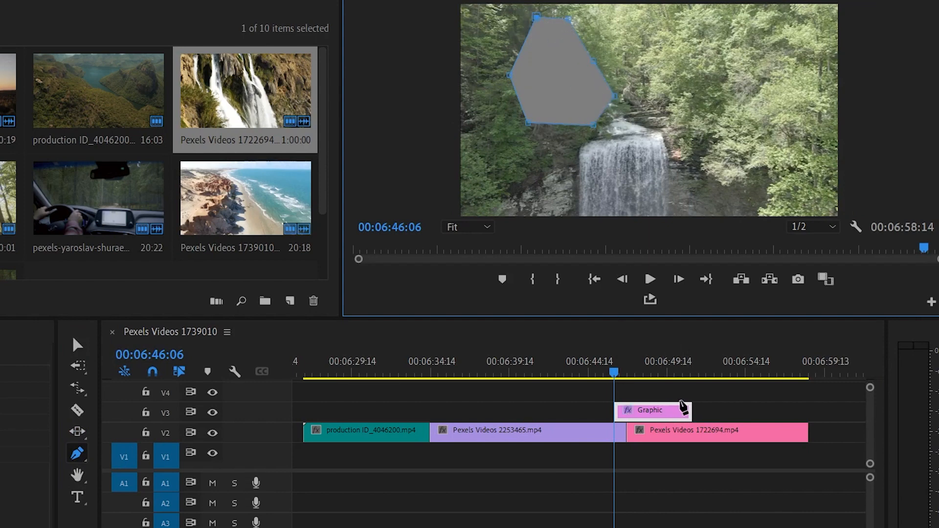
Draw a wide, thin rectangle in the upper right of the video frame with the Rectangle Tool, within the same graphic.
{"action": "left_click", "coordinate": [77, 453]}
{"action": "left_click", "coordinate": [116, 470]}
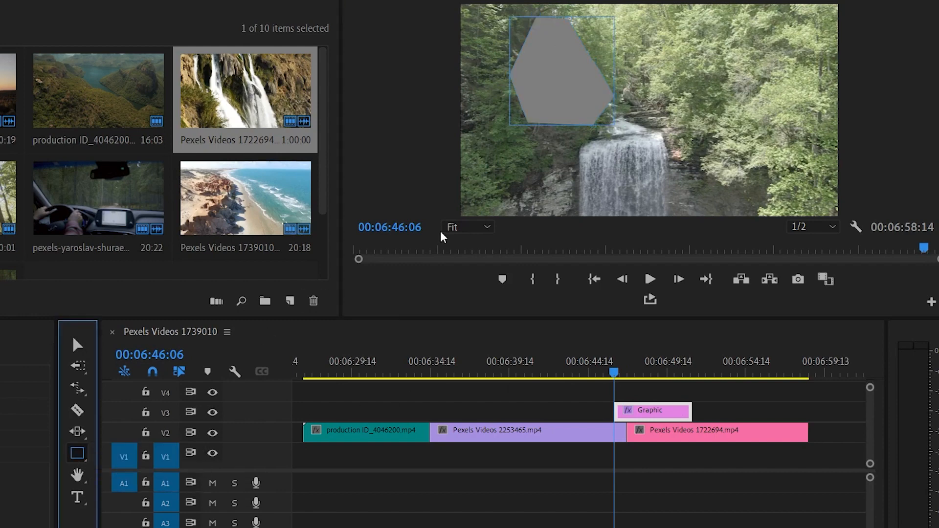
{"action": "left_click_drag", "start_coordinate": [650, 29], "coordinate": [795, 61]}
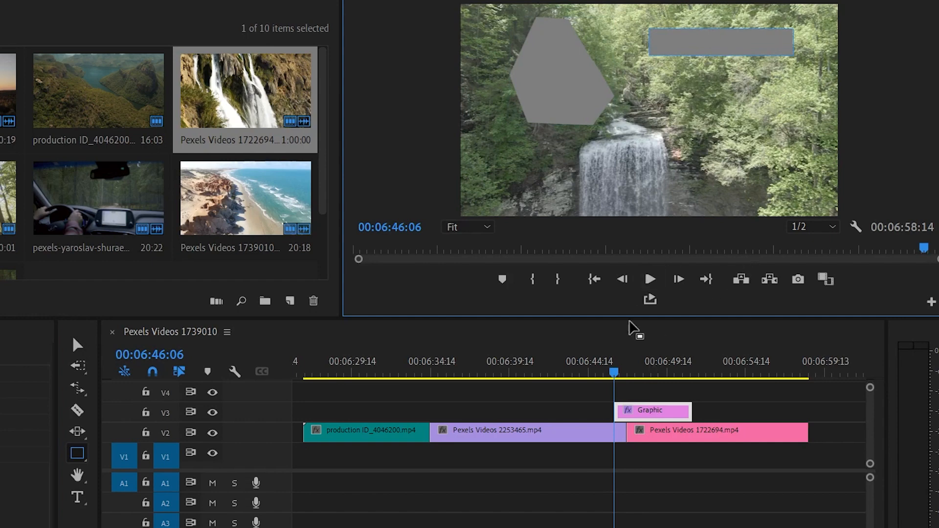
Deselect the graphic, draw a wide ellipse over the waterfall as a separate graphic on V4, and expand its Shape properties in Effect Controls.
{"action": "left_click", "coordinate": [577, 393]}
{"action": "left_click", "coordinate": [76, 463]}
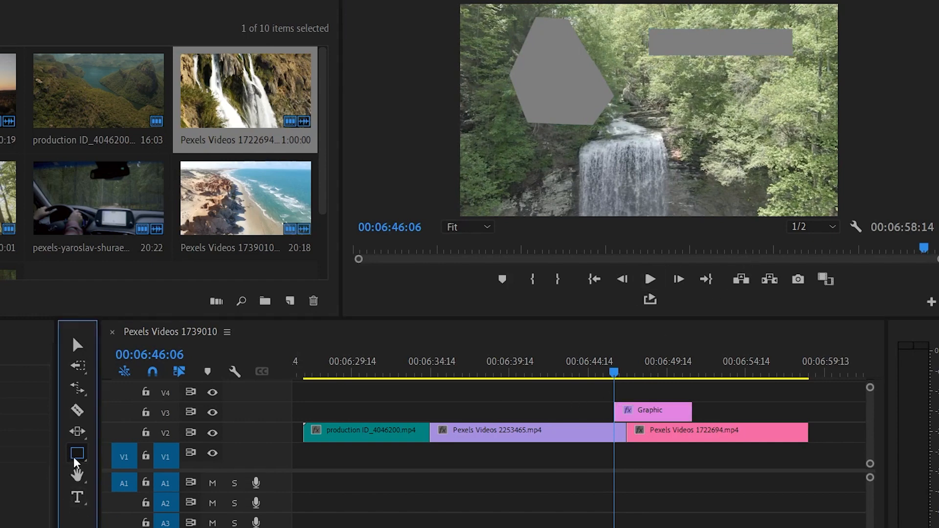
{"action": "left_click_drag", "start_coordinate": [76, 462], "coordinate": [130, 486]}
{"action": "left_click_drag", "start_coordinate": [602, 150], "coordinate": [759, 203]}
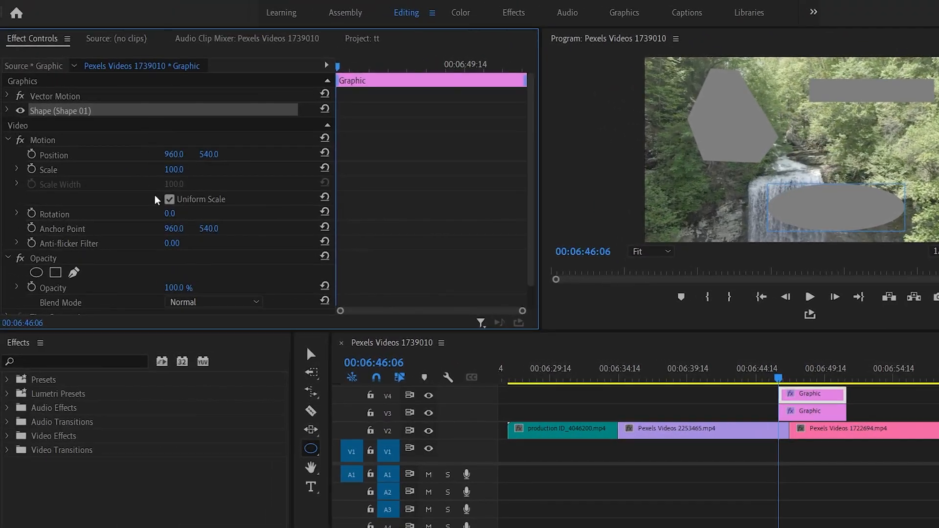
{"action": "left_click", "coordinate": [7, 112]}
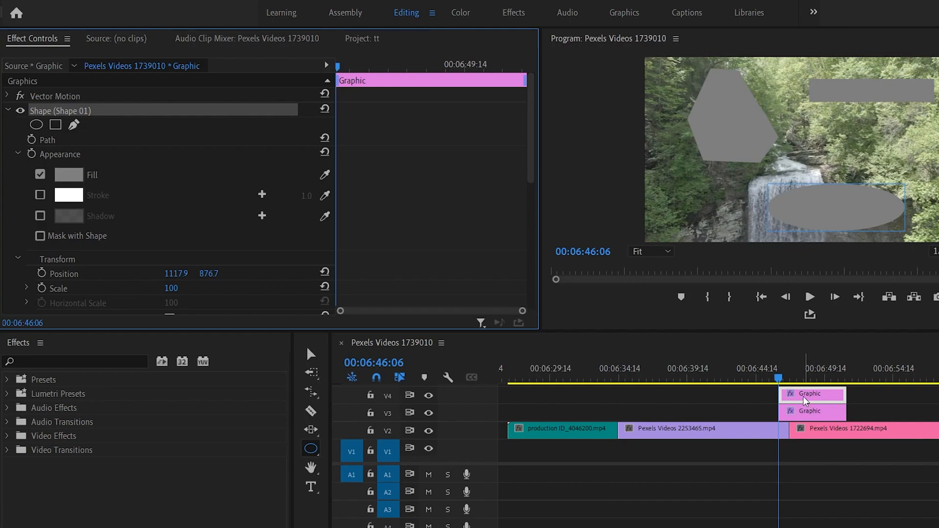
Pan the timeline back and forth with the Hand Tool, from the graphics near 00:06:46 to the earlier clips around 00:04:24.
{"action": "left_click", "coordinate": [311, 467]}
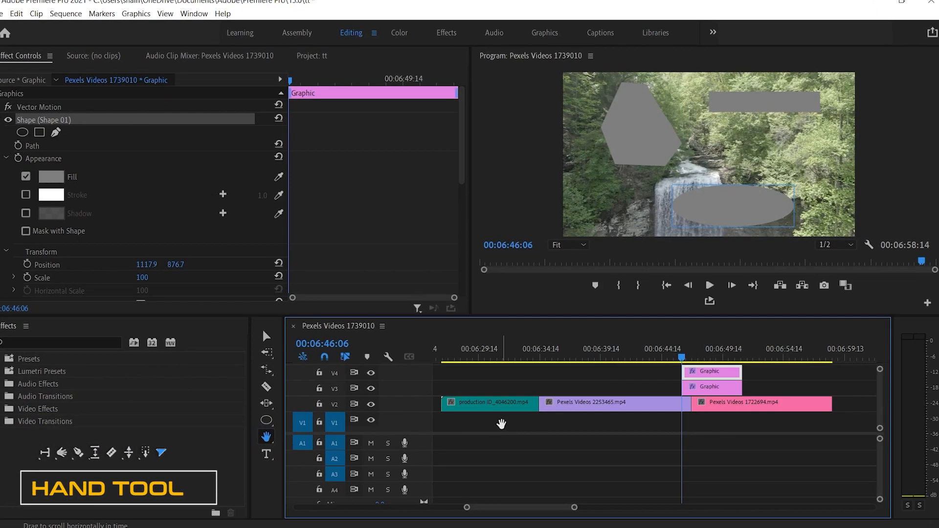
{"action": "left_click_drag", "start_coordinate": [576, 452], "coordinate": [824, 466]}
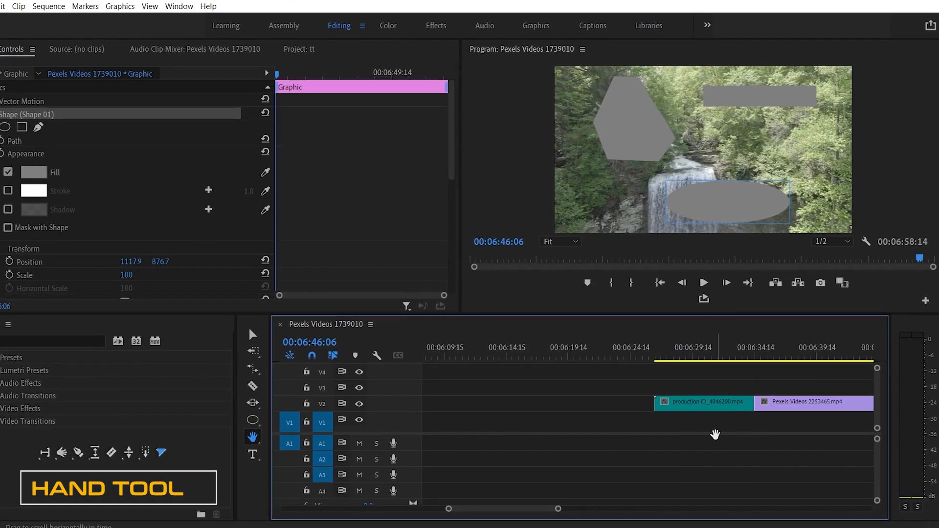
{"action": "left_click_drag", "start_coordinate": [534, 421], "coordinate": [793, 426]}
{"action": "left_click_drag", "start_coordinate": [512, 398], "coordinate": [661, 399]}
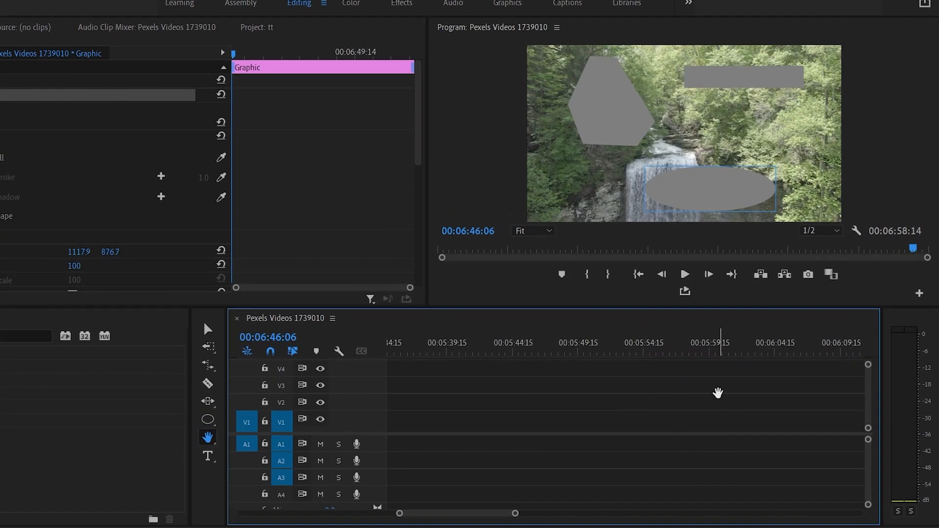
{"action": "left_click_drag", "start_coordinate": [732, 396], "coordinate": [423, 380]}
{"action": "left_click_drag", "start_coordinate": [670, 372], "coordinate": [338, 384]}
{"action": "left_click_drag", "start_coordinate": [804, 401], "coordinate": [604, 395]}
{"action": "left_click_drag", "start_coordinate": [504, 428], "coordinate": [744, 441]}
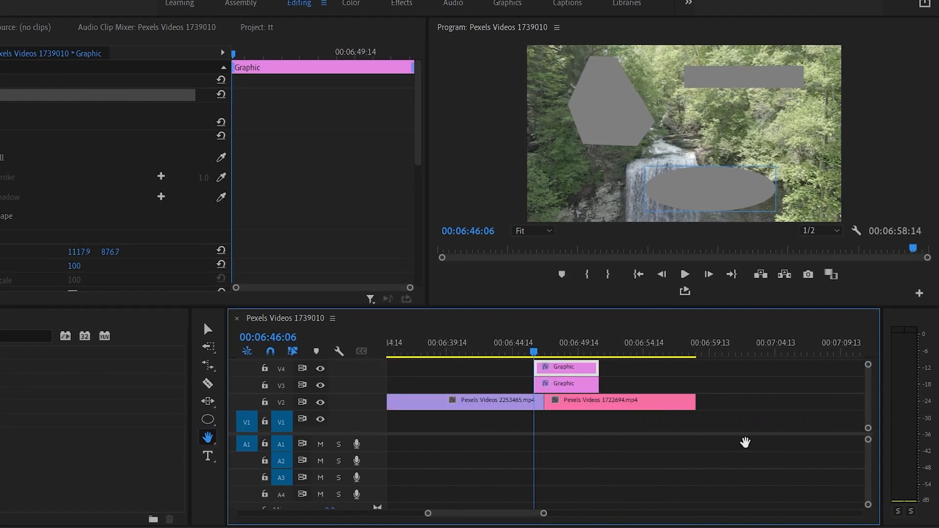
{"action": "left_click_drag", "start_coordinate": [504, 453], "coordinate": [736, 468]}
{"action": "left_click_drag", "start_coordinate": [494, 515], "coordinate": [432, 517]}
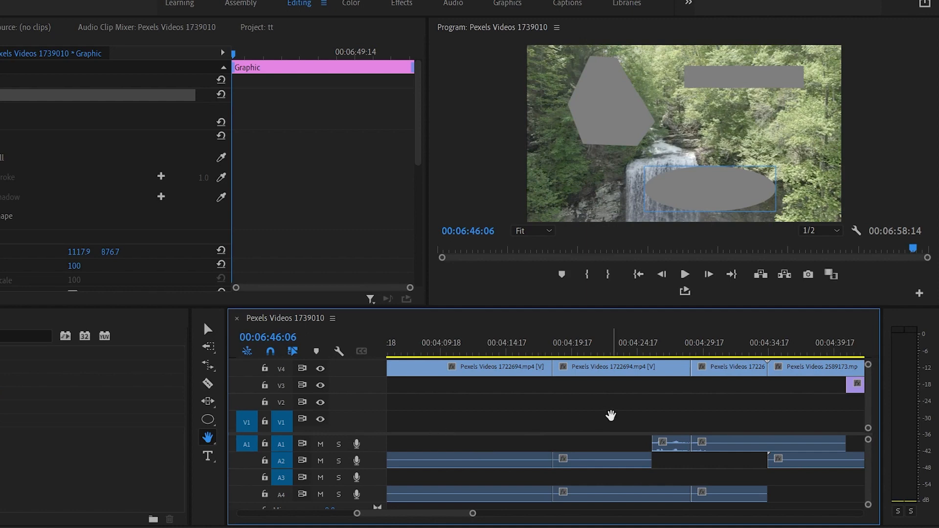
{"action": "left_click_drag", "start_coordinate": [610, 413], "coordinate": [522, 413]}
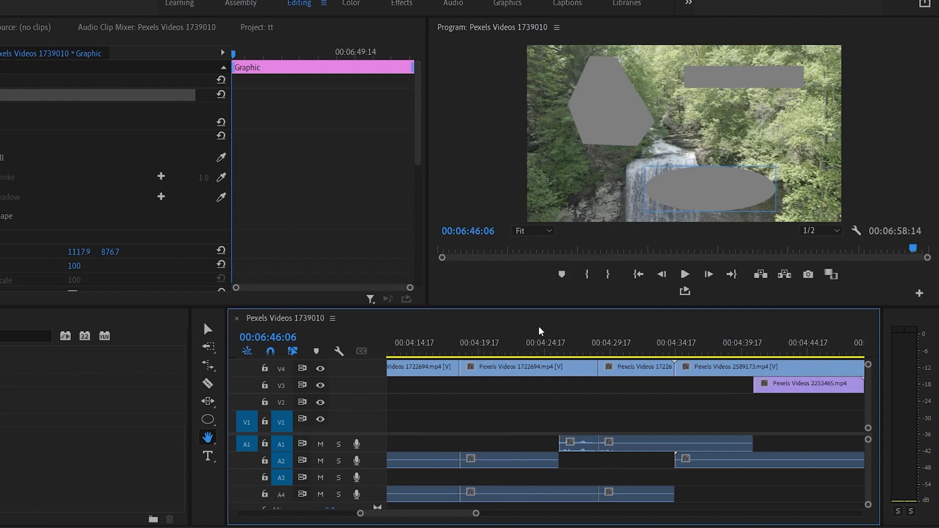
Set the Program monitor zoom to 50% and pan the enlarged frame around the shapes and waterfall with the Hand Tool.
{"action": "left_click", "coordinate": [549, 232]}
{"action": "left_click", "coordinate": [542, 292]}
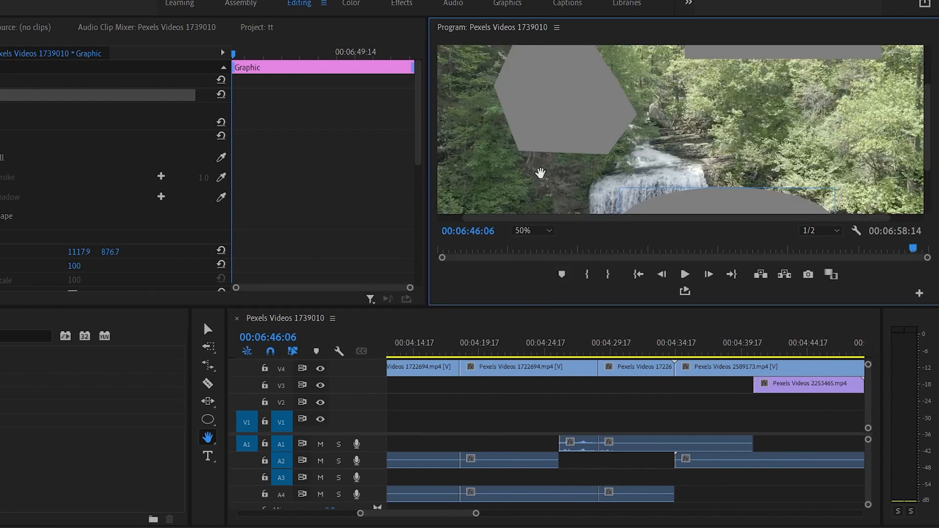
{"action": "left_click_drag", "start_coordinate": [639, 102], "coordinate": [602, 98]}
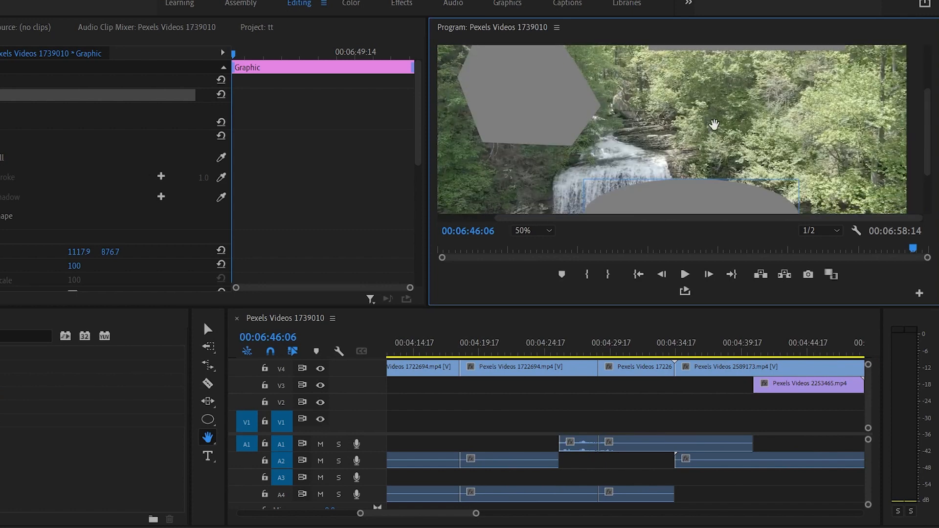
{"action": "left_click_drag", "start_coordinate": [721, 125], "coordinate": [716, 77]}
{"action": "left_click_drag", "start_coordinate": [545, 139], "coordinate": [607, 119]}
{"action": "left_click_drag", "start_coordinate": [730, 79], "coordinate": [645, 130]}
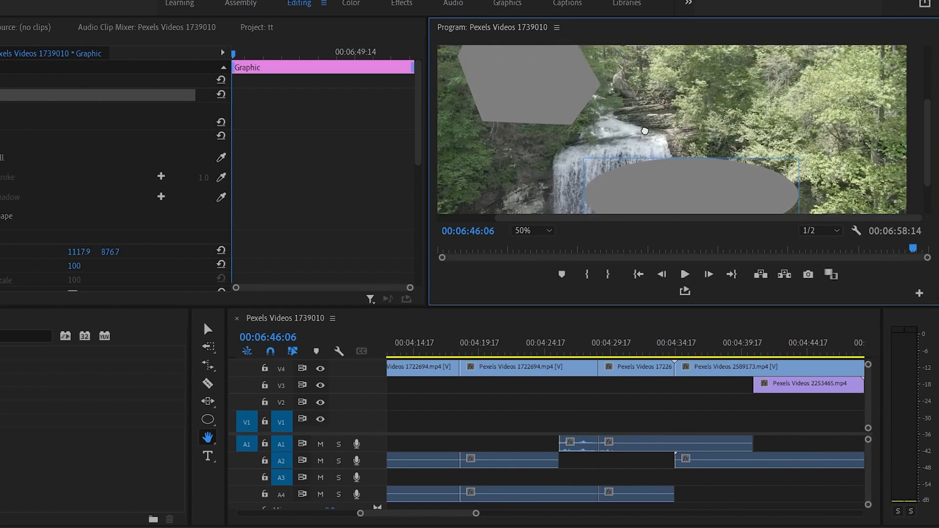
{"action": "left_click_drag", "start_coordinate": [762, 98], "coordinate": [725, 150]}
{"action": "left_click_drag", "start_coordinate": [659, 101], "coordinate": [718, 148]}
{"action": "left_click_drag", "start_coordinate": [562, 112], "coordinate": [596, 77]}
{"action": "left_click_drag", "start_coordinate": [783, 186], "coordinate": [759, 128]}
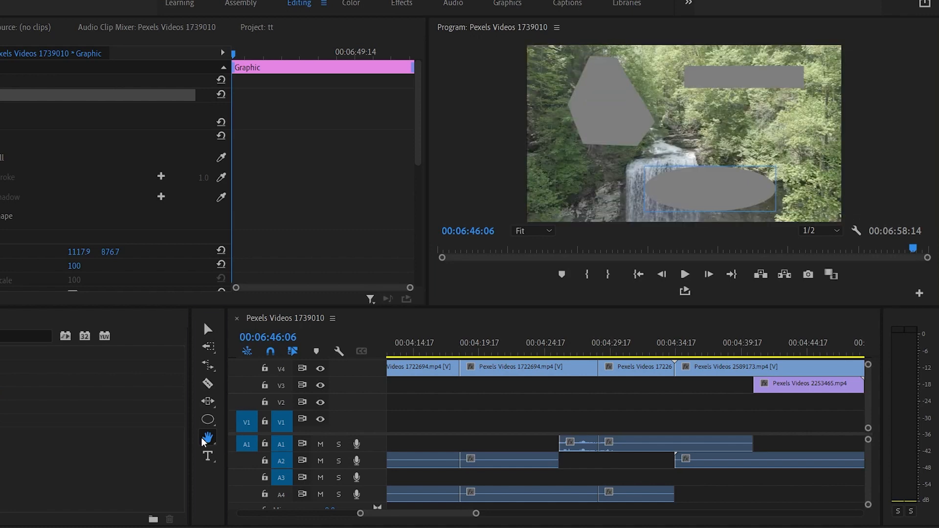
Switch to the Zoom Tool and magnify the timeline around 00:04:22 in several stages.
{"action": "left_click", "coordinate": [204, 440]}
{"action": "left_click", "coordinate": [236, 442]}
{"action": "key", "text": "z"}
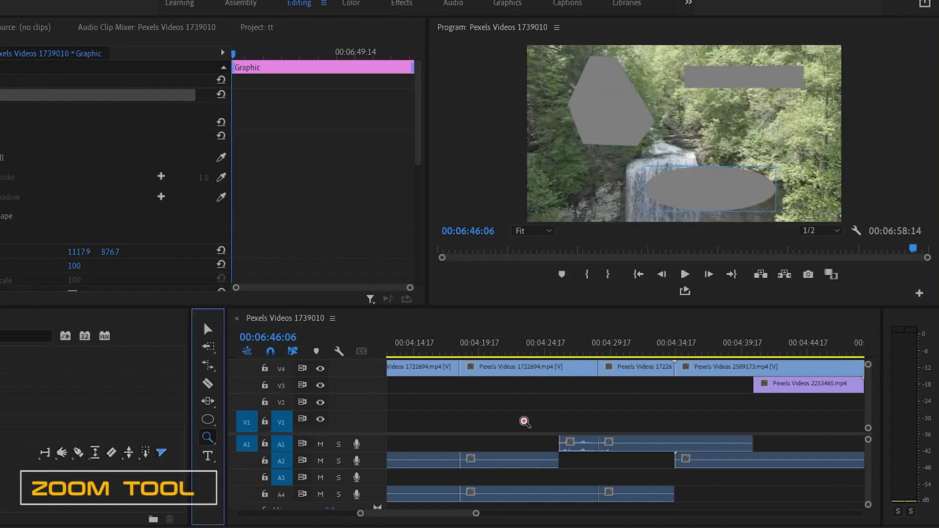
{"action": "left_click", "coordinate": [546, 420]}
{"action": "left_click", "coordinate": [591, 410]}
{"action": "left_click", "coordinate": [593, 422]}
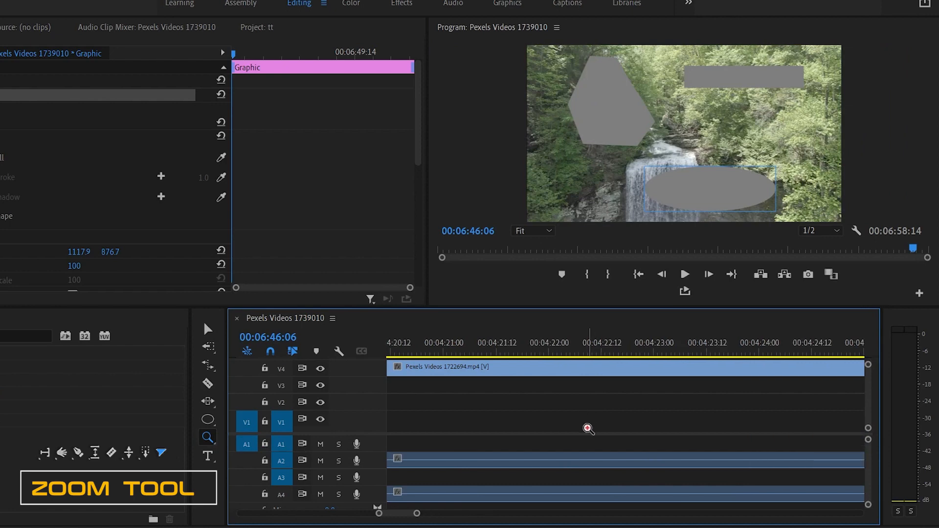
{"action": "left_click", "coordinate": [589, 435]}
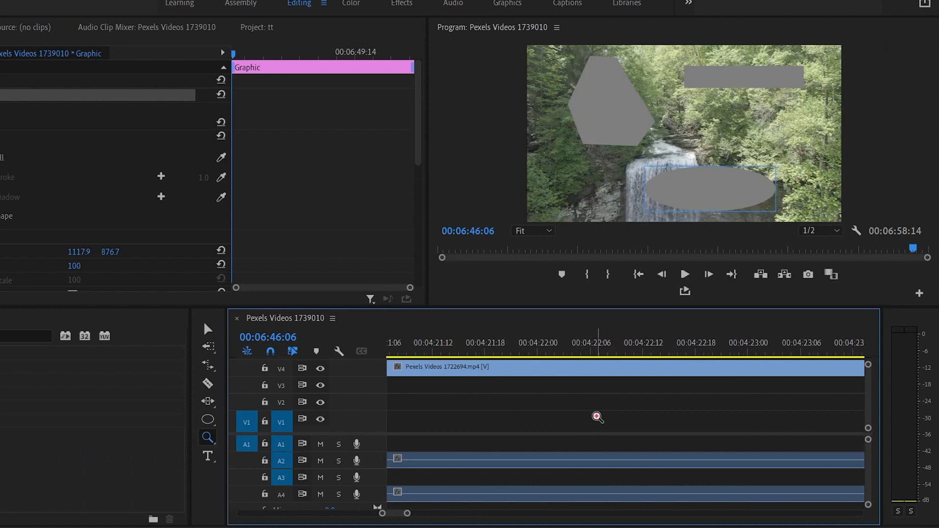
Zoom the timeline out with the Zoom Tool until the clips from about 00:02:29 to 00:06:59 fit in view.
{"action": "left_click", "coordinate": [612, 439], "text": "alt"}
{"action": "left_click", "coordinate": [641, 436], "text": "alt"}
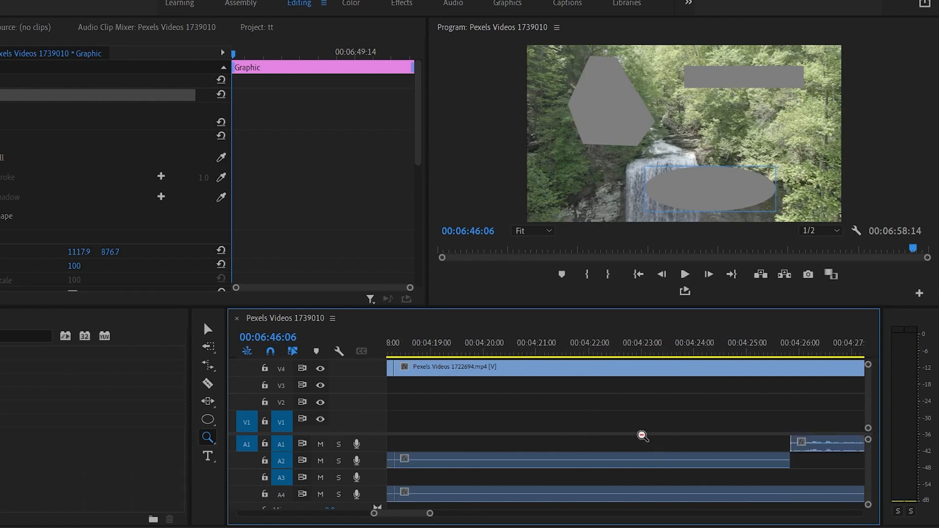
{"action": "left_click", "coordinate": [711, 415], "text": "alt"}
{"action": "left_click", "coordinate": [633, 416], "text": "alt"}
{"action": "left_click", "coordinate": [633, 417], "text": "alt"}
{"action": "left_click", "coordinate": [753, 415], "text": "alt"}
{"action": "left_click", "coordinate": [614, 411], "text": "alt"}
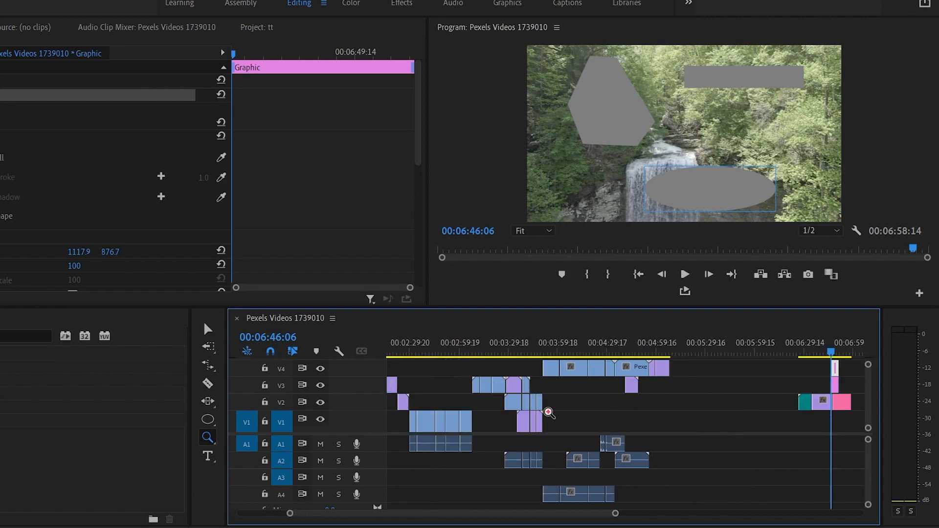
Magnify the stacked clips in the middle of the sequence again with the Zoom Tool.
{"action": "left_click", "coordinate": [548, 412]}
{"action": "left_click", "coordinate": [606, 407]}
{"action": "left_click_drag", "start_coordinate": [677, 405], "coordinate": [684, 406]}
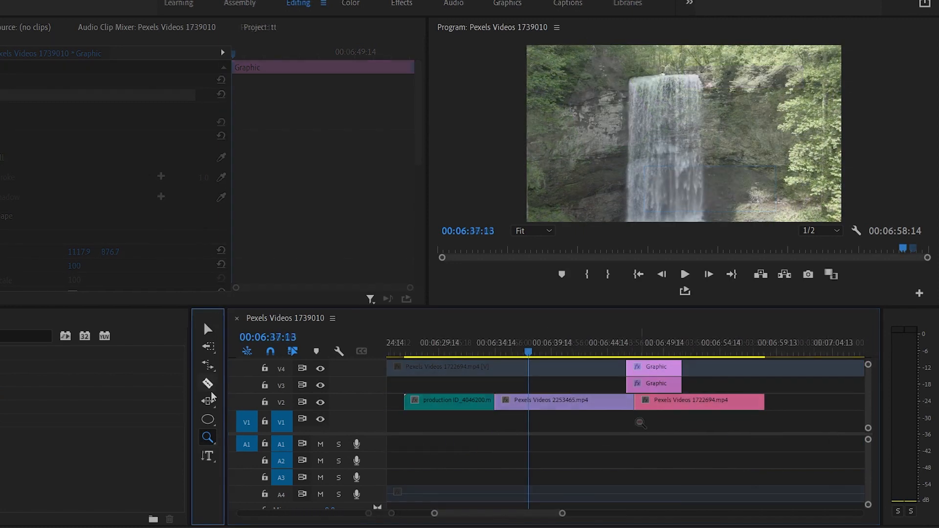
Add the horizontal text "waterfalls" across the upper part of the waterfall at 00:06:37:13 with the Type Tool.
{"action": "left_click", "coordinate": [209, 458]}
{"action": "left_click", "coordinate": [204, 458]}
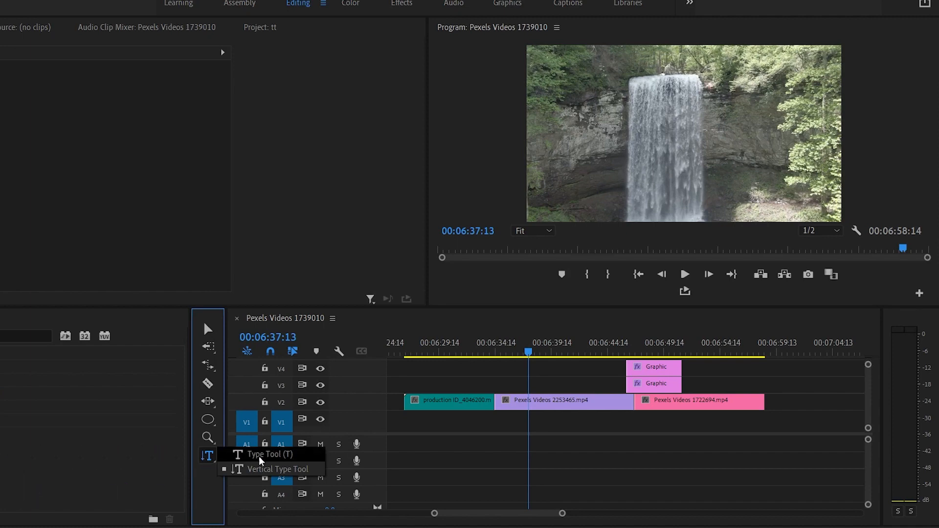
{"action": "left_click", "coordinate": [260, 461]}
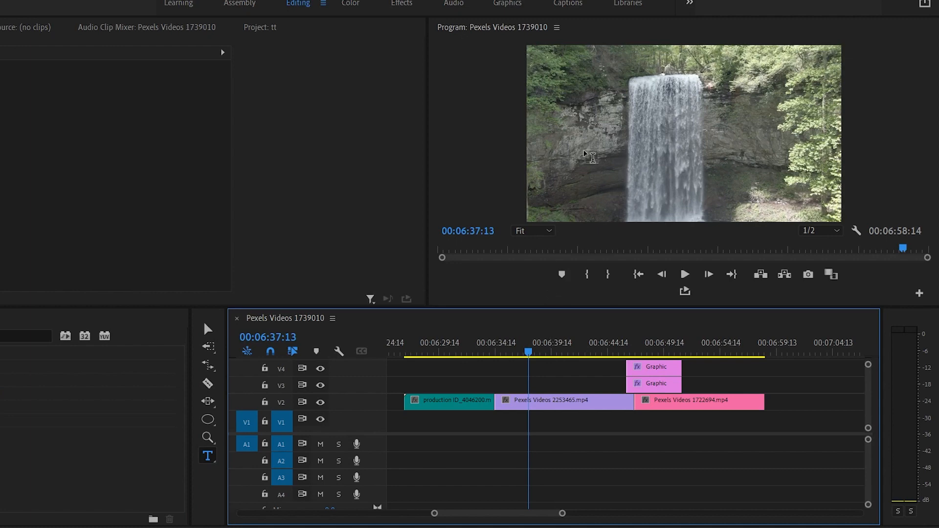
{"action": "left_click", "coordinate": [602, 123]}
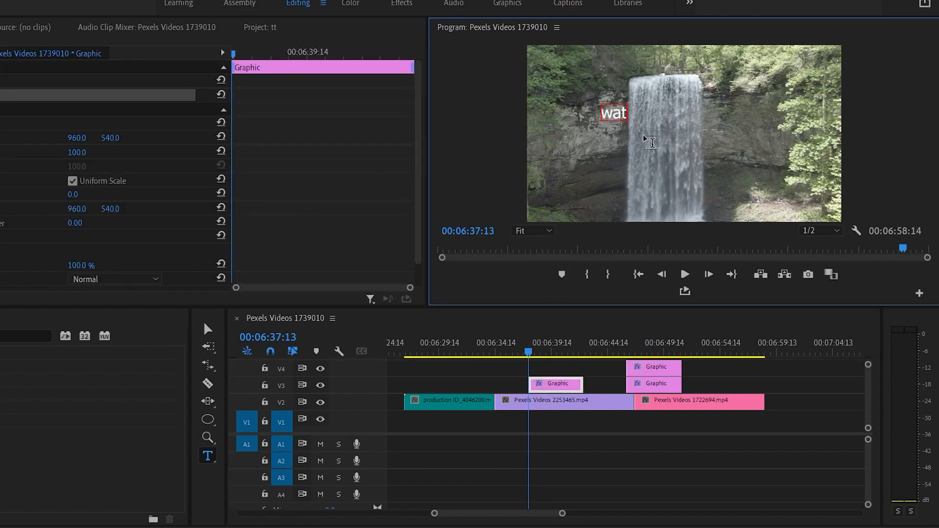
{"action": "type", "text": "waterfalls"}
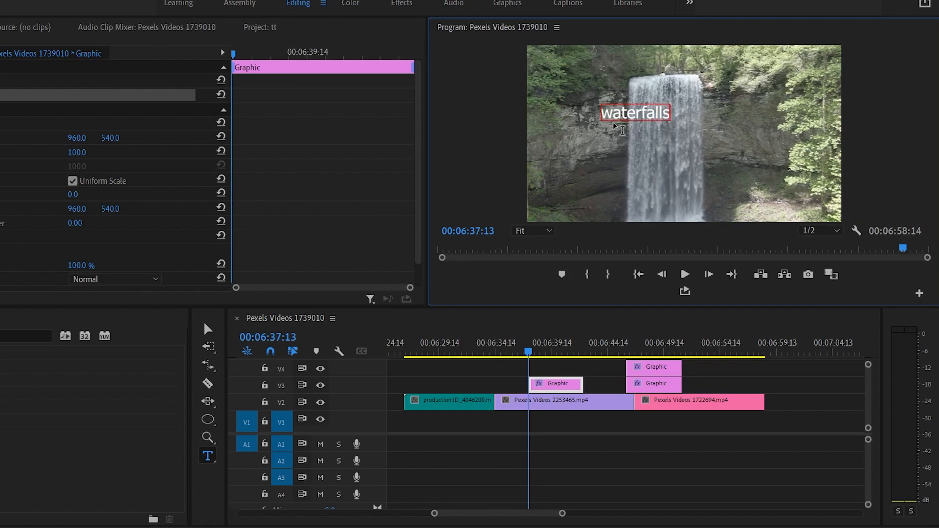
Add the vertical text "waterfall" beside the falls with the Vertical Type Tool in the same graphic, and expand its Text properties in Effect Controls.
{"action": "left_click_drag", "start_coordinate": [207, 460], "coordinate": [269, 471]}
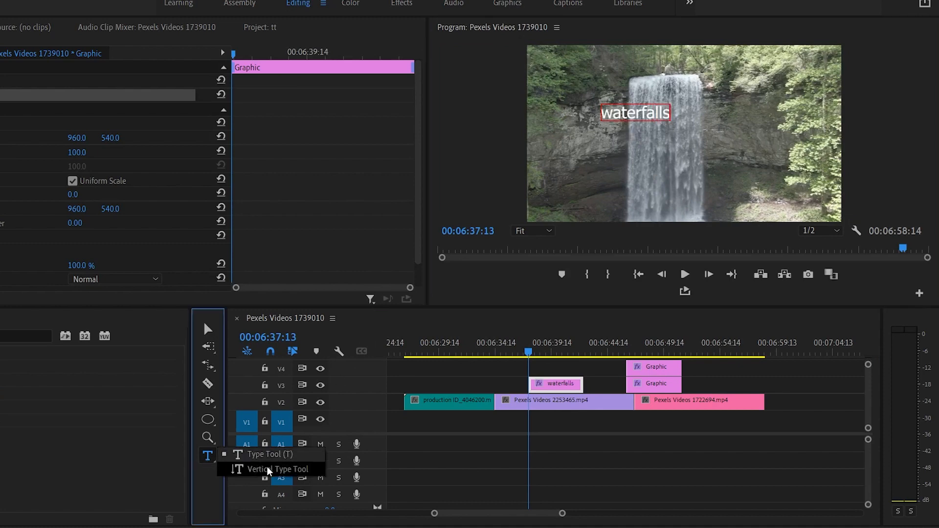
{"action": "left_click", "coordinate": [268, 471]}
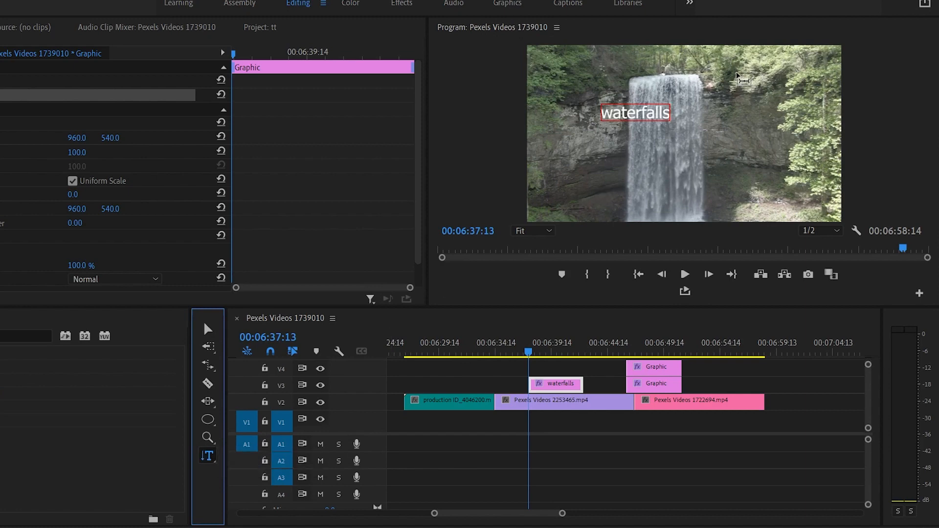
{"action": "left_click", "coordinate": [737, 74]}
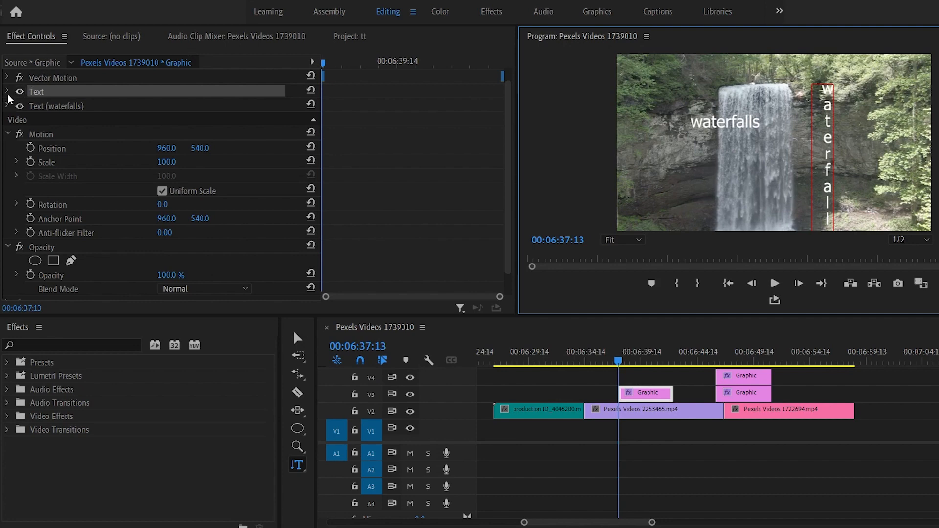
{"action": "left_click", "coordinate": [8, 104]}
{"action": "scroll", "coordinate": [147, 171], "scroll_direction": "down", "scroll_amount": 2}
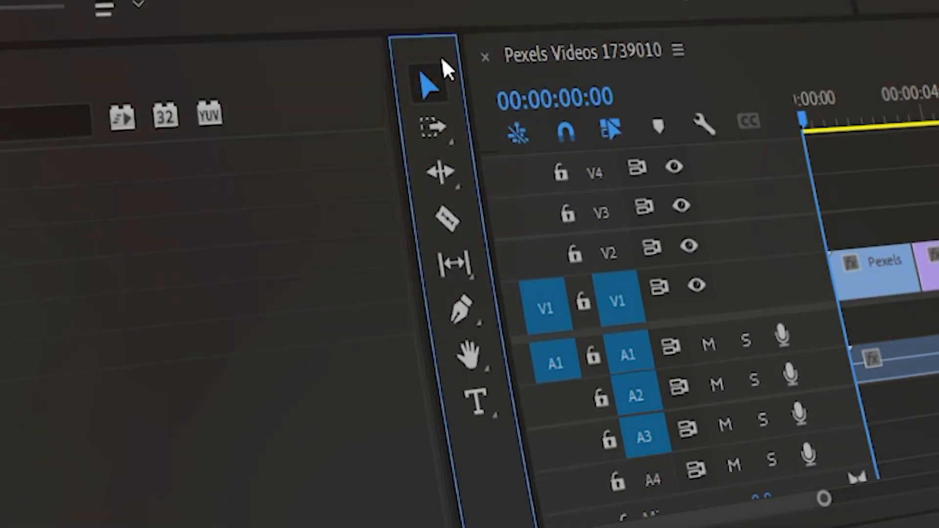
{"action": "left_click", "coordinate": [436, 131]}
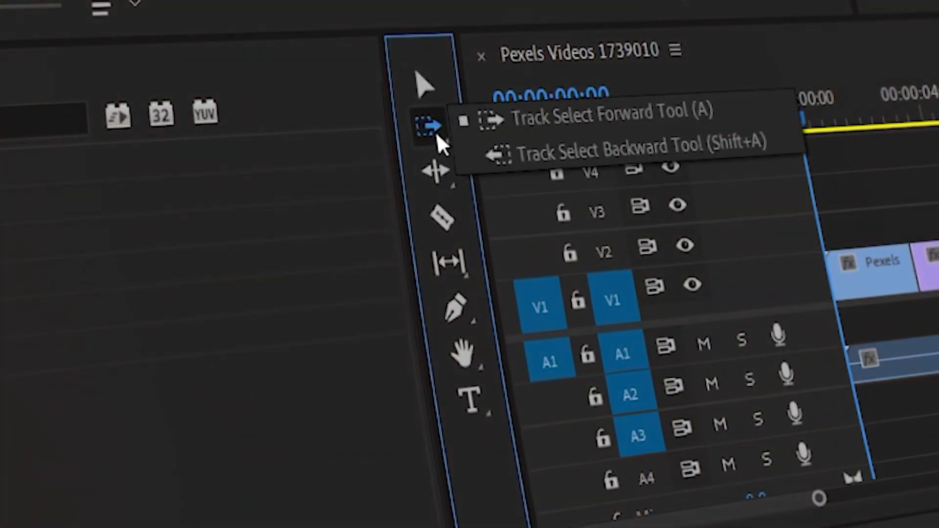
{"action": "left_click", "coordinate": [439, 177]}
{"action": "left_click", "coordinate": [455, 309]}
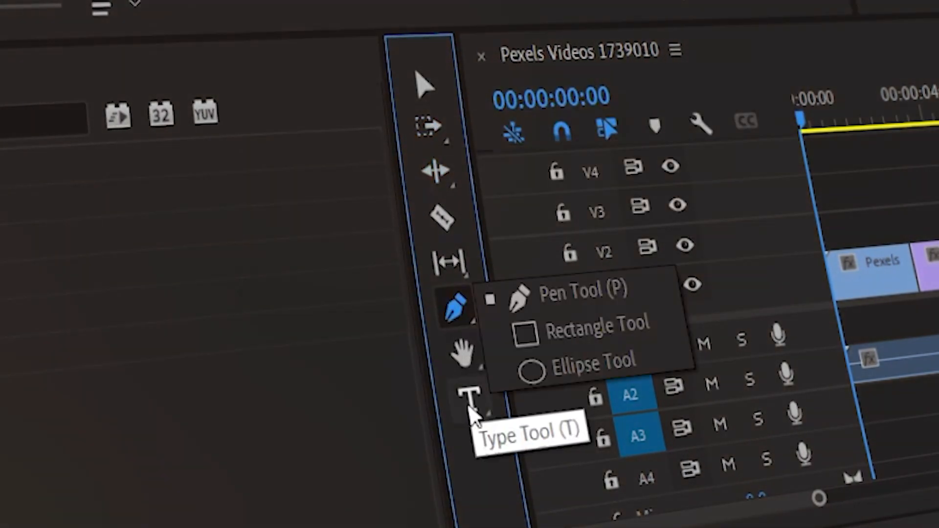
{"action": "left_click", "coordinate": [462, 353]}
{"action": "left_click", "coordinate": [470, 399]}
{"action": "key", "text": "v"}
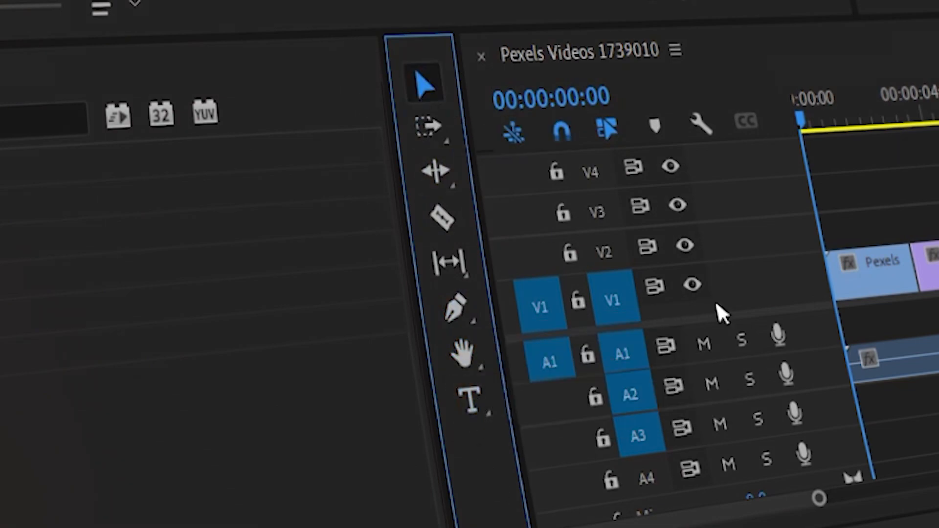